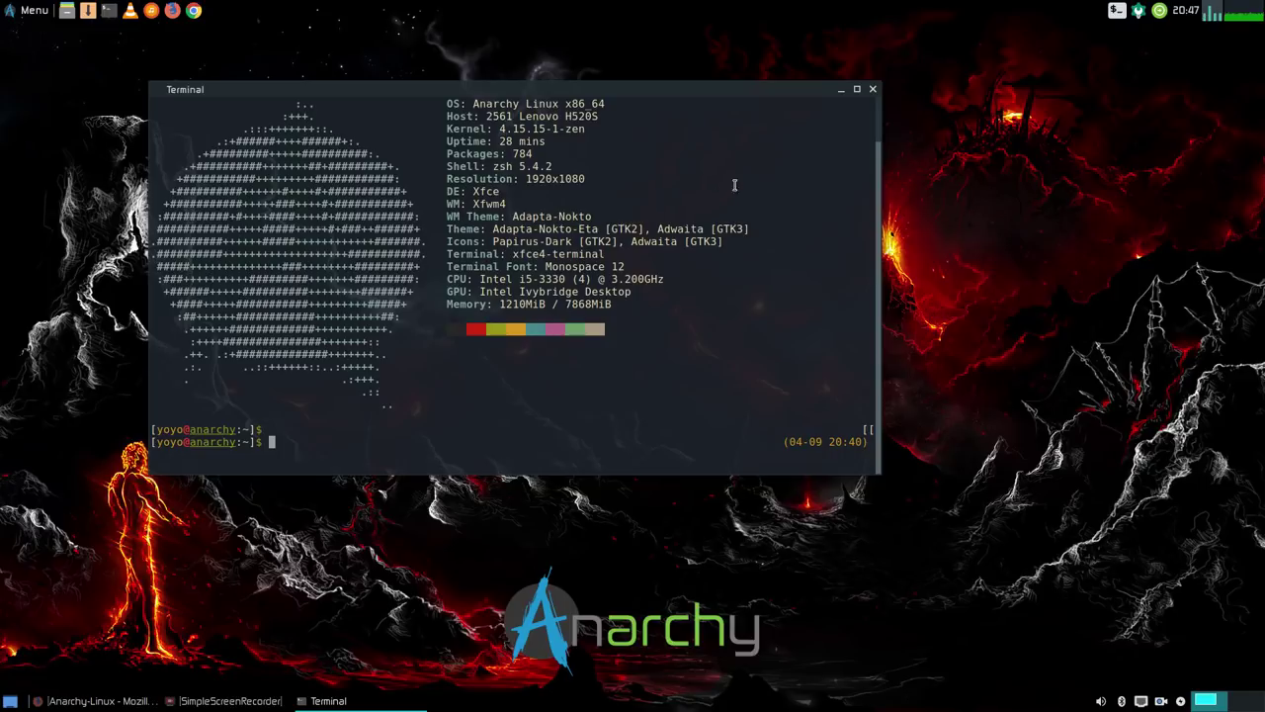
# Step: Minimize the terminal, search the applications for "gpar" and launch GParted, authenticating with the account password
pyautogui.click(841, 90)
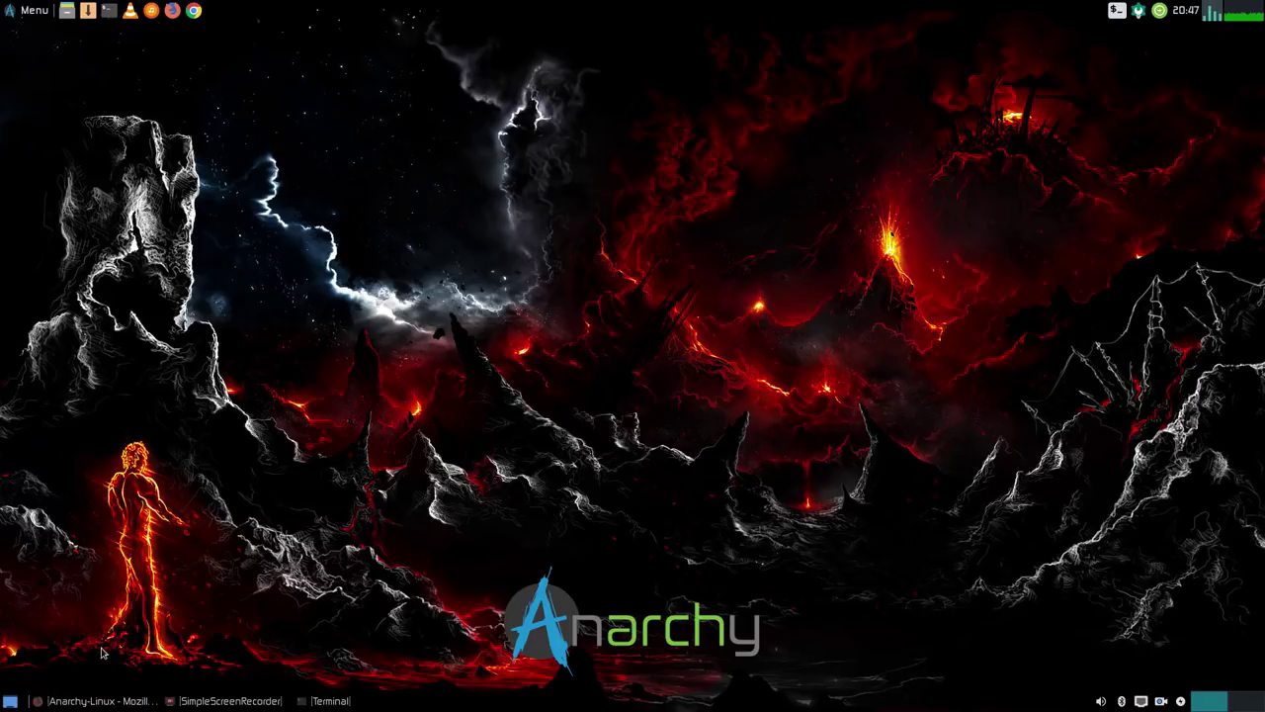
pyautogui.click(15, 14)
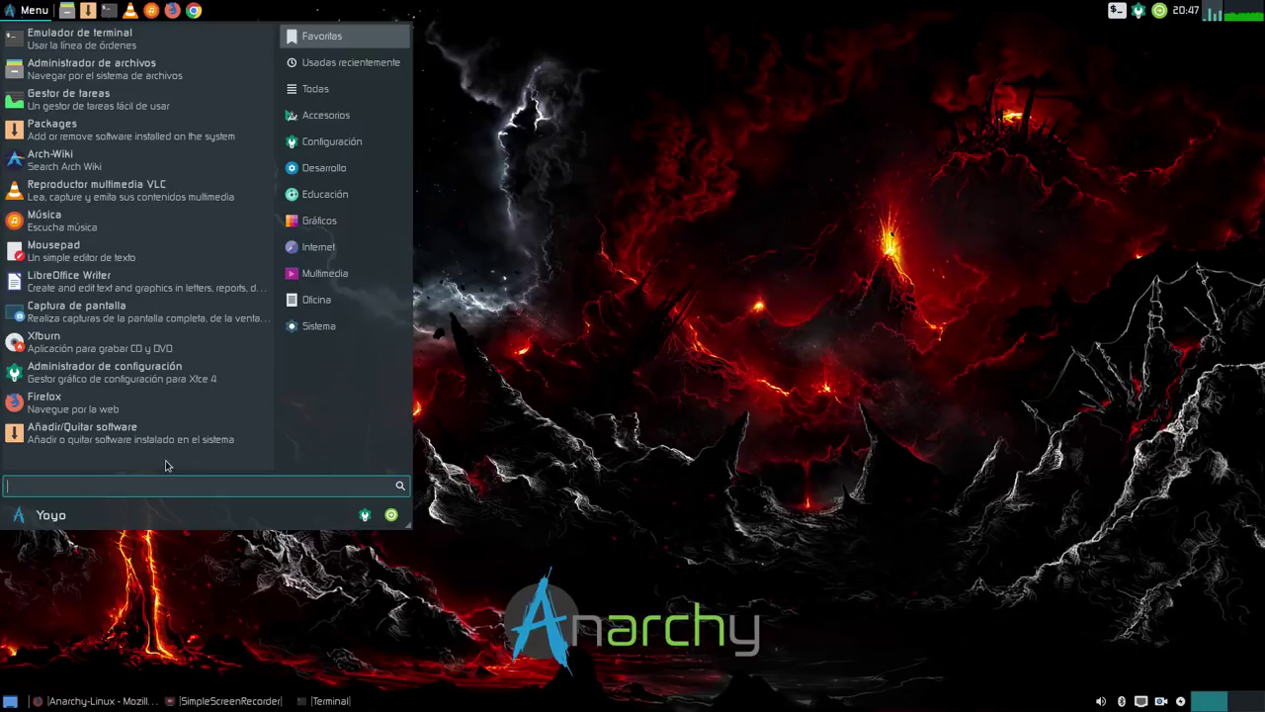
pyautogui.write('gpar')
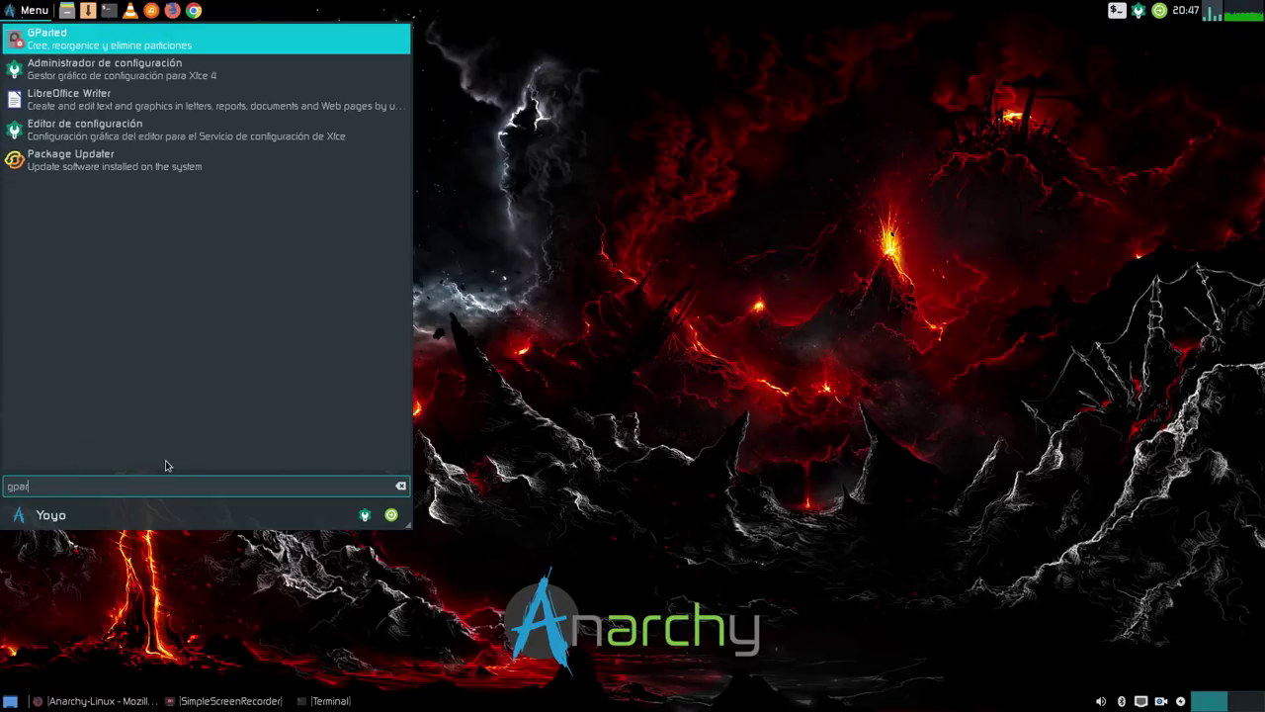
pyautogui.click(99, 38)
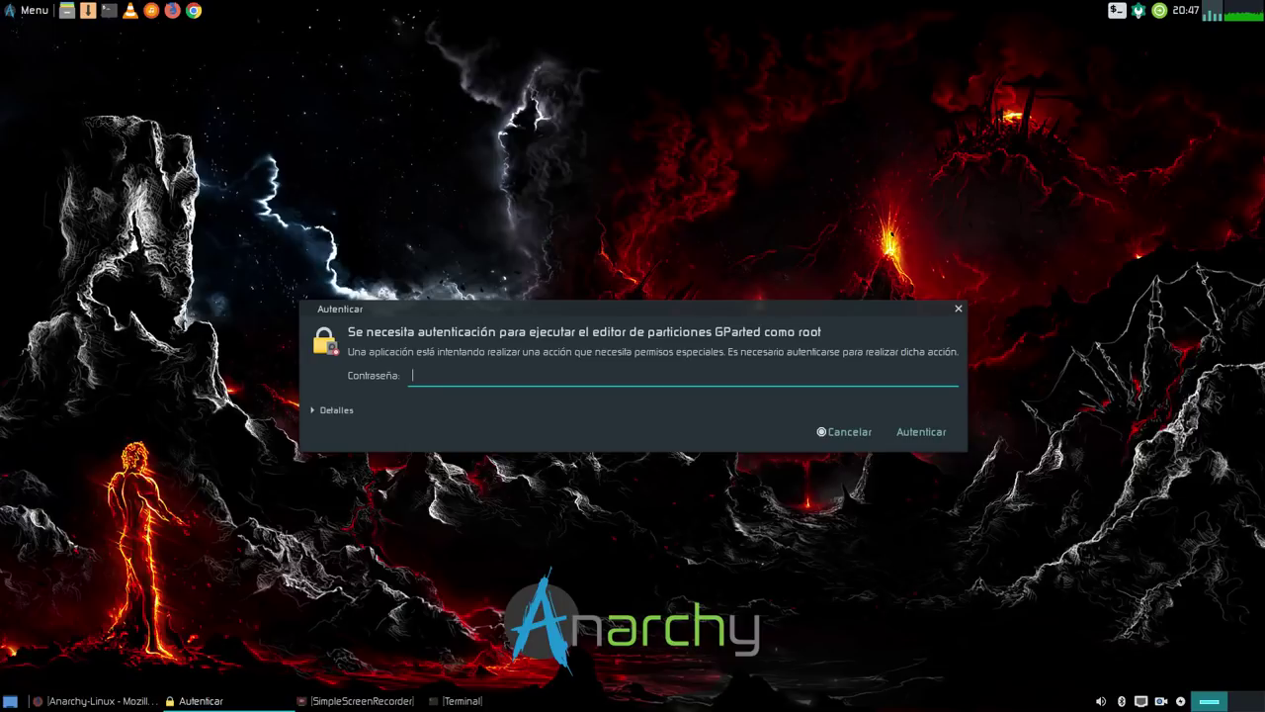
pyautogui.write('********')
pyautogui.press('Return')
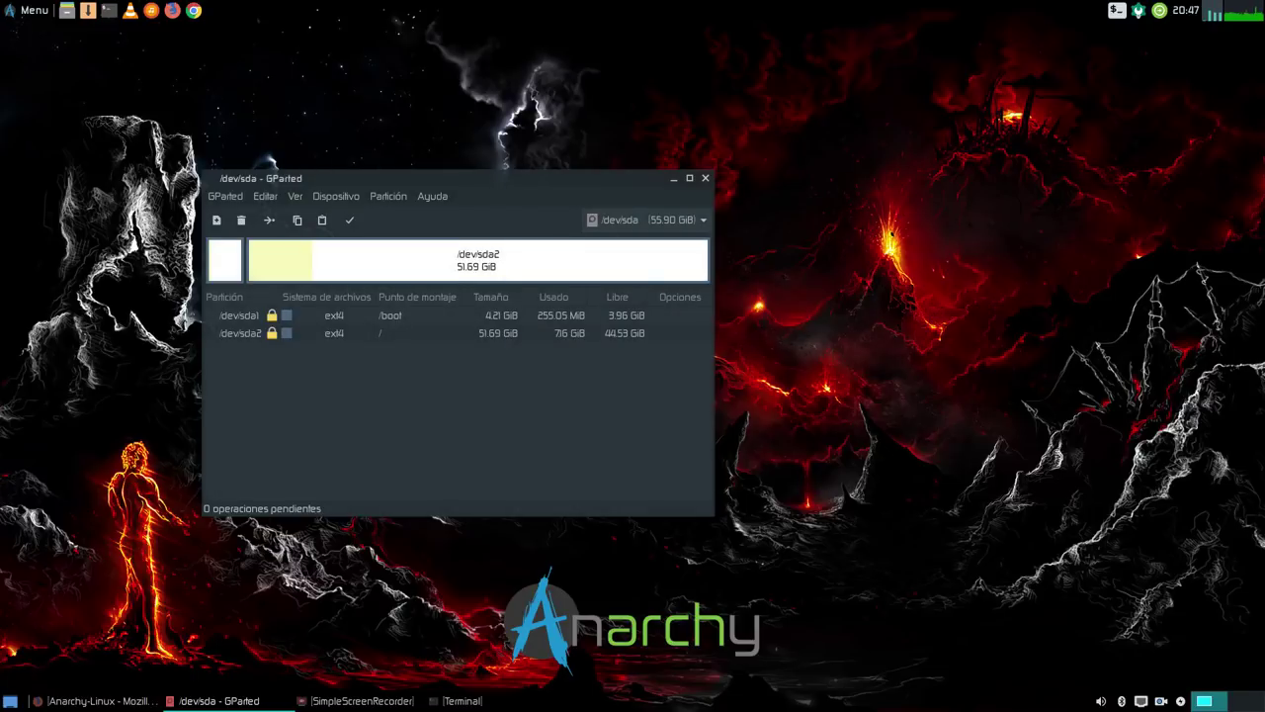
# Step: Enlarge the GParted window and examine the /boot partition sda1 and the root partition sda2 on /dev/sda
pyautogui.moveTo(713, 171); pyautogui.dragTo(1184, 91)
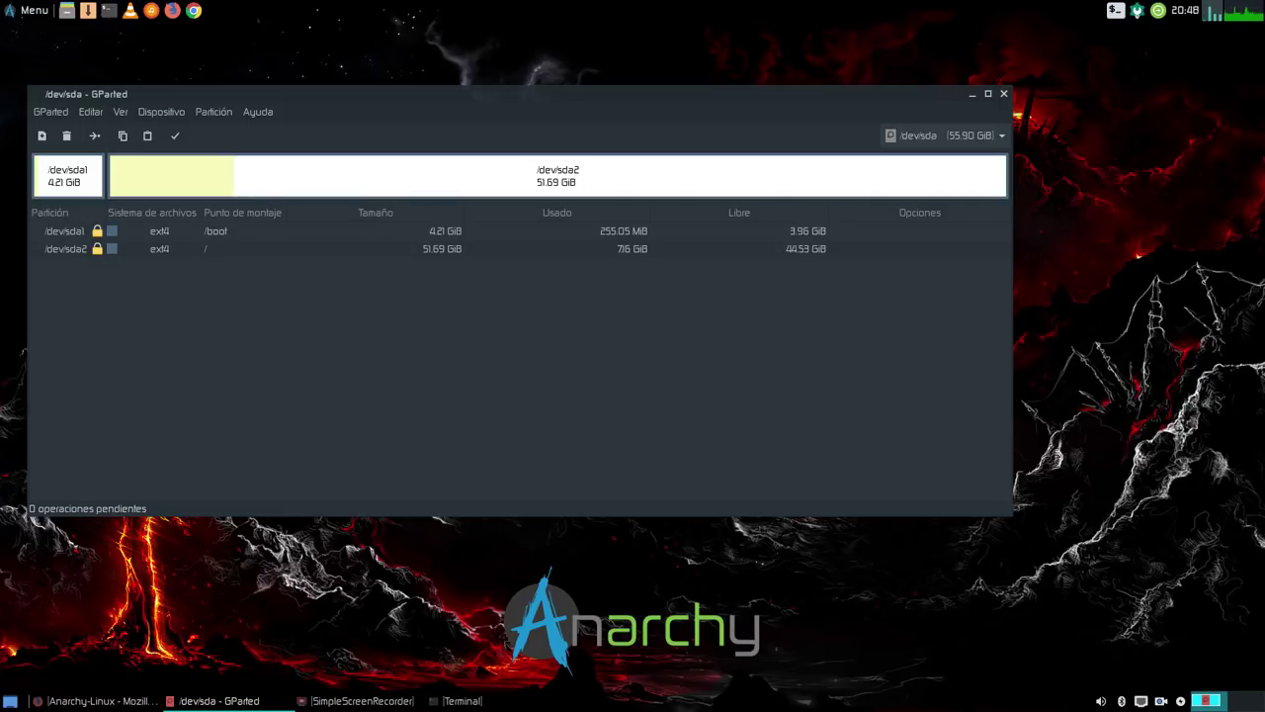
pyautogui.click(66, 231)
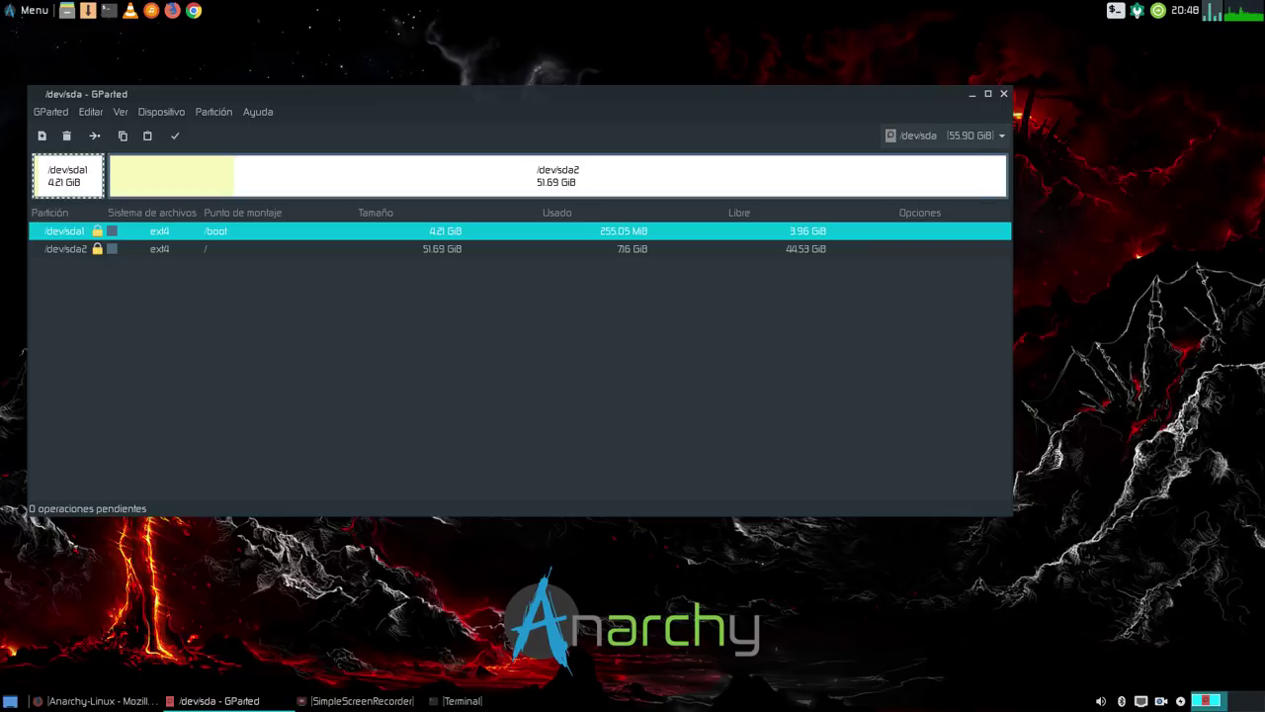
pyautogui.click(66, 248)
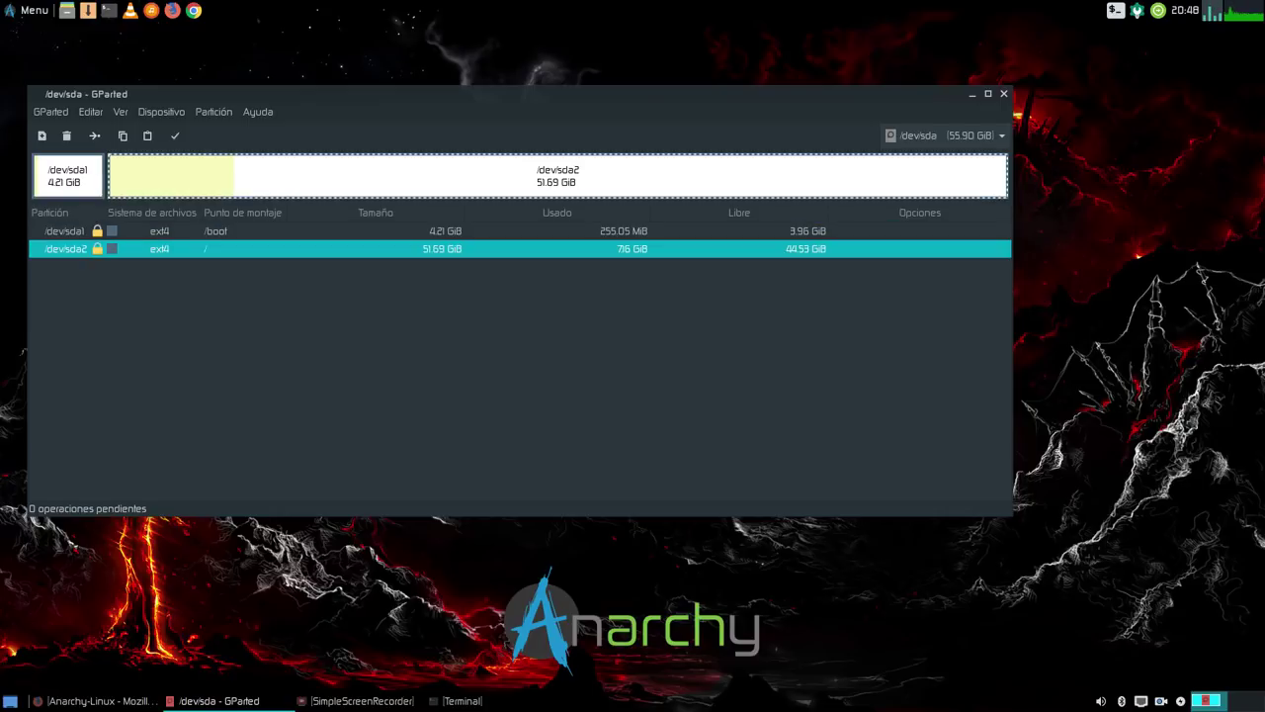
pyautogui.click(65, 230)
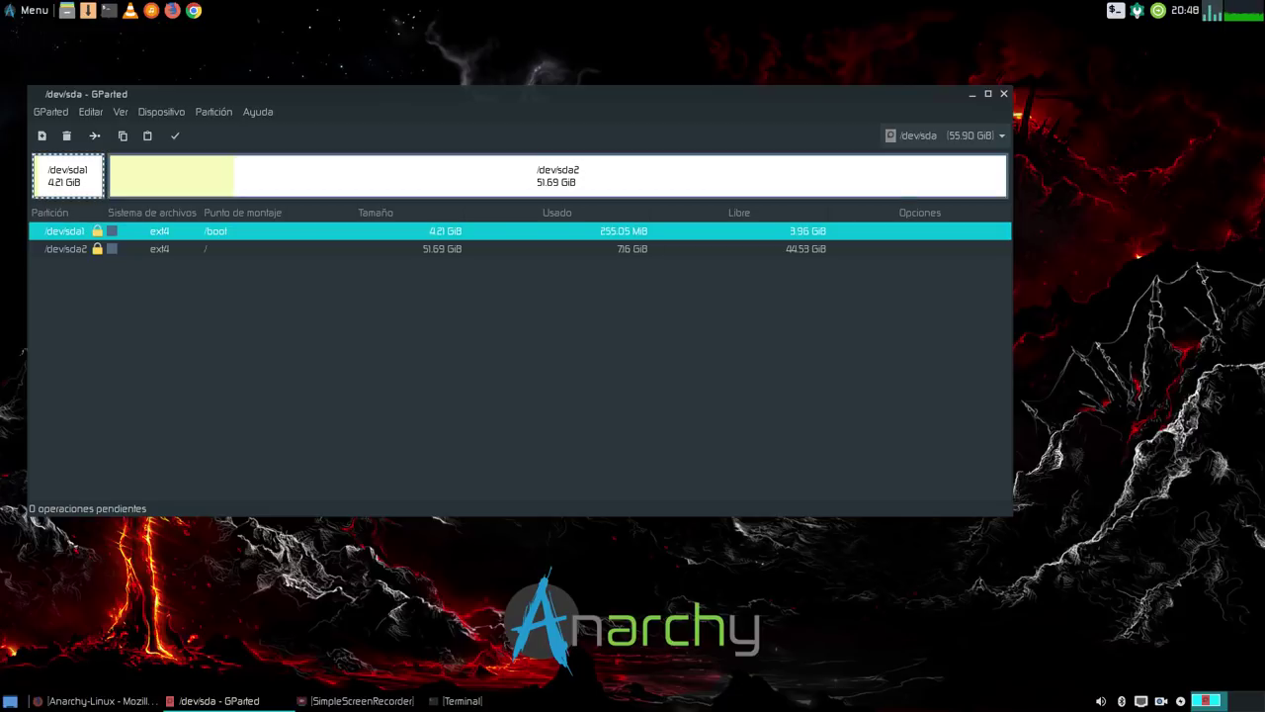
pyautogui.click(66, 248)
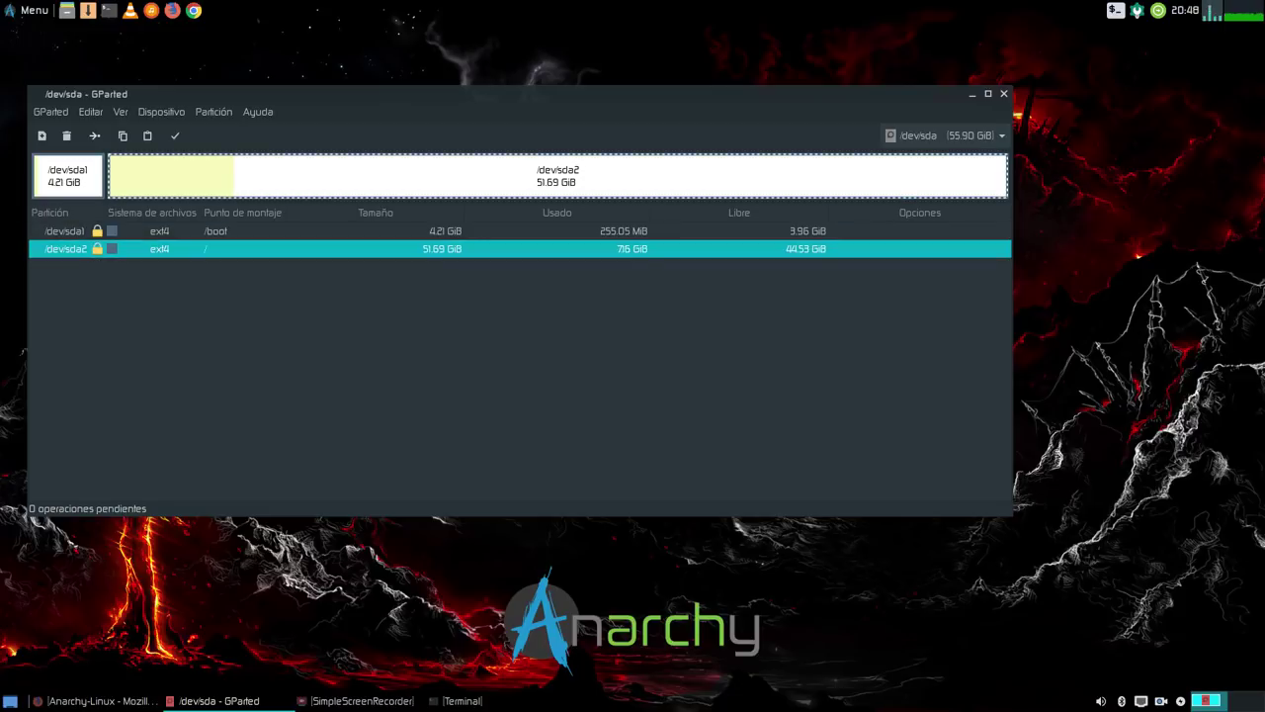
pyautogui.click(65, 230)
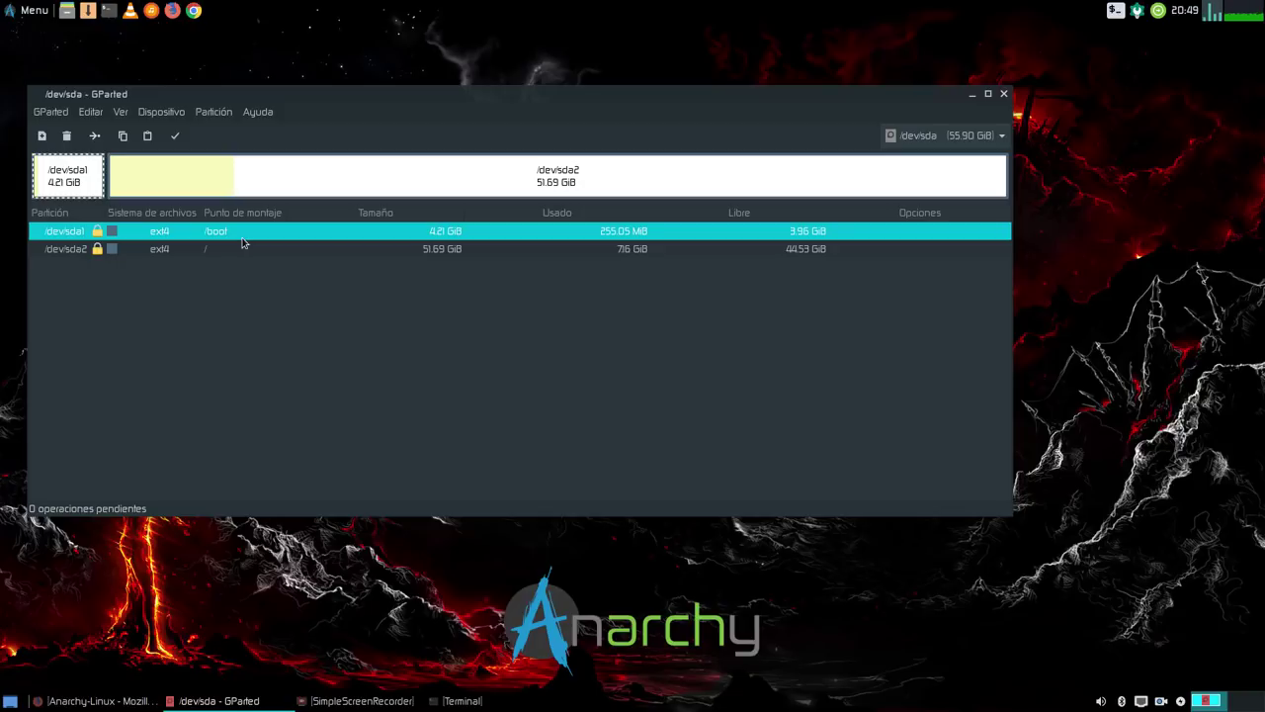
pyautogui.moveTo(488, 100); pyautogui.dragTo(501, 101)
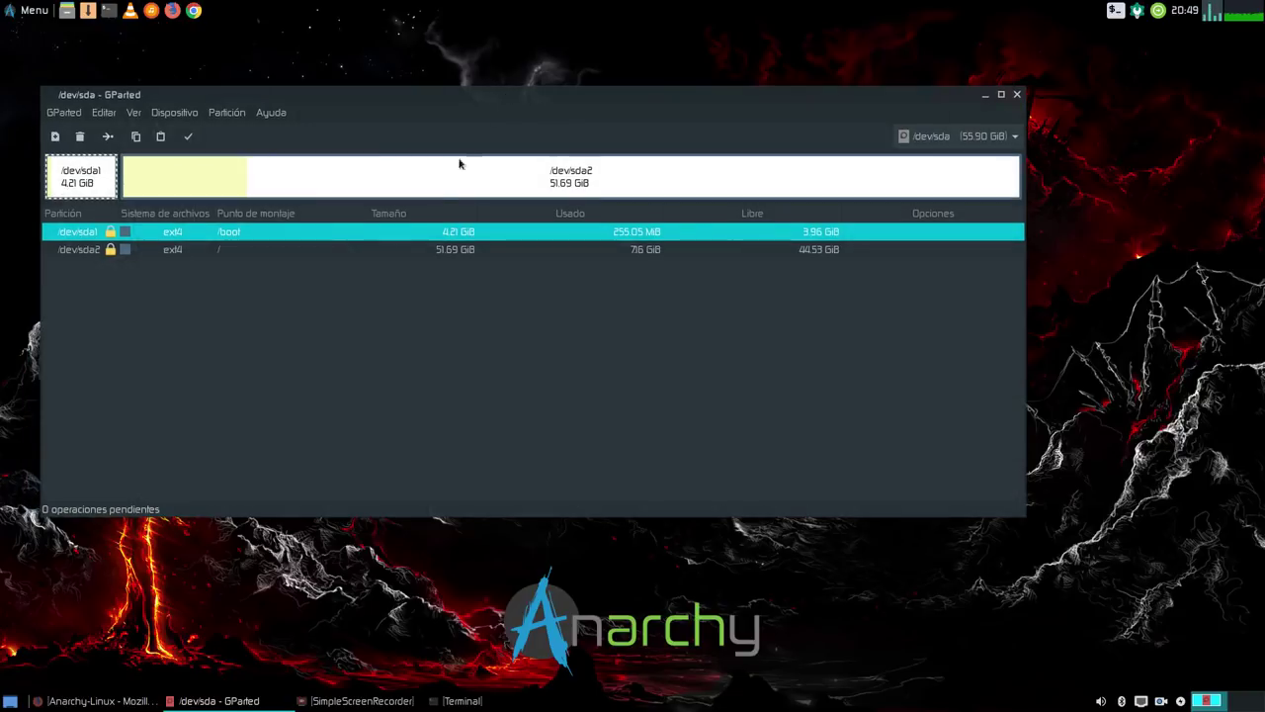
pyautogui.click(189, 249)
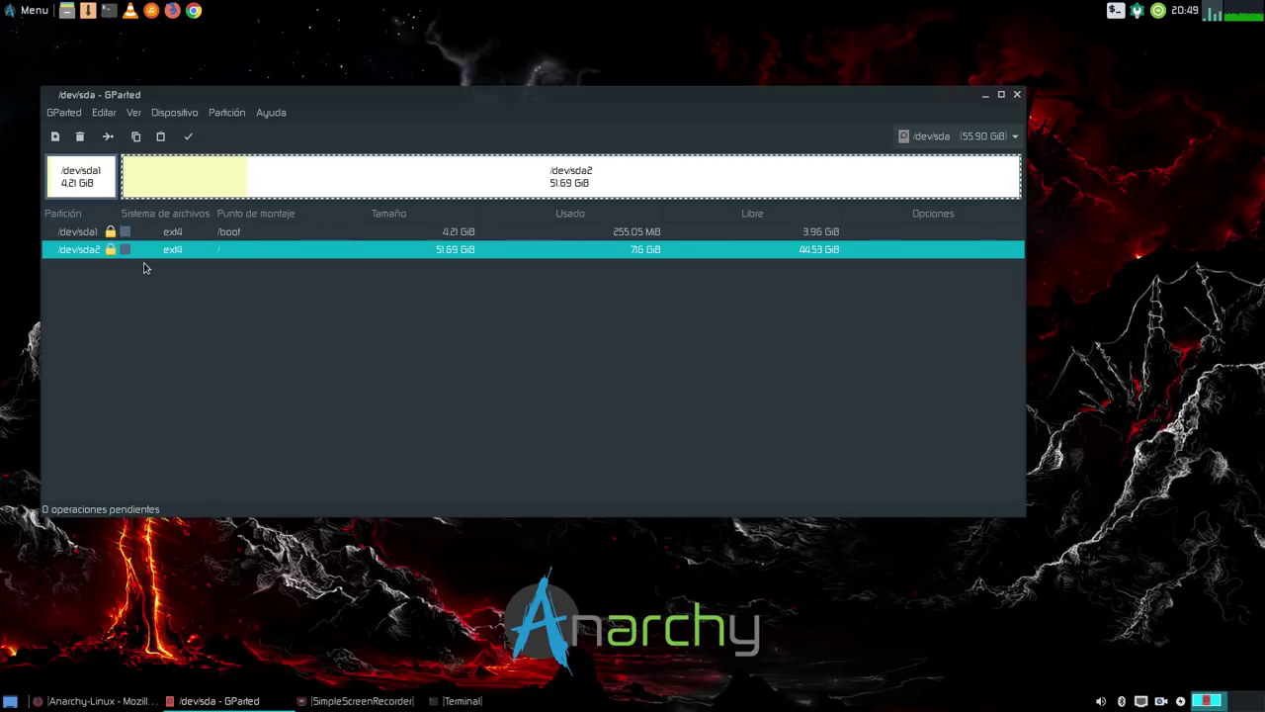
pyautogui.click(230, 234)
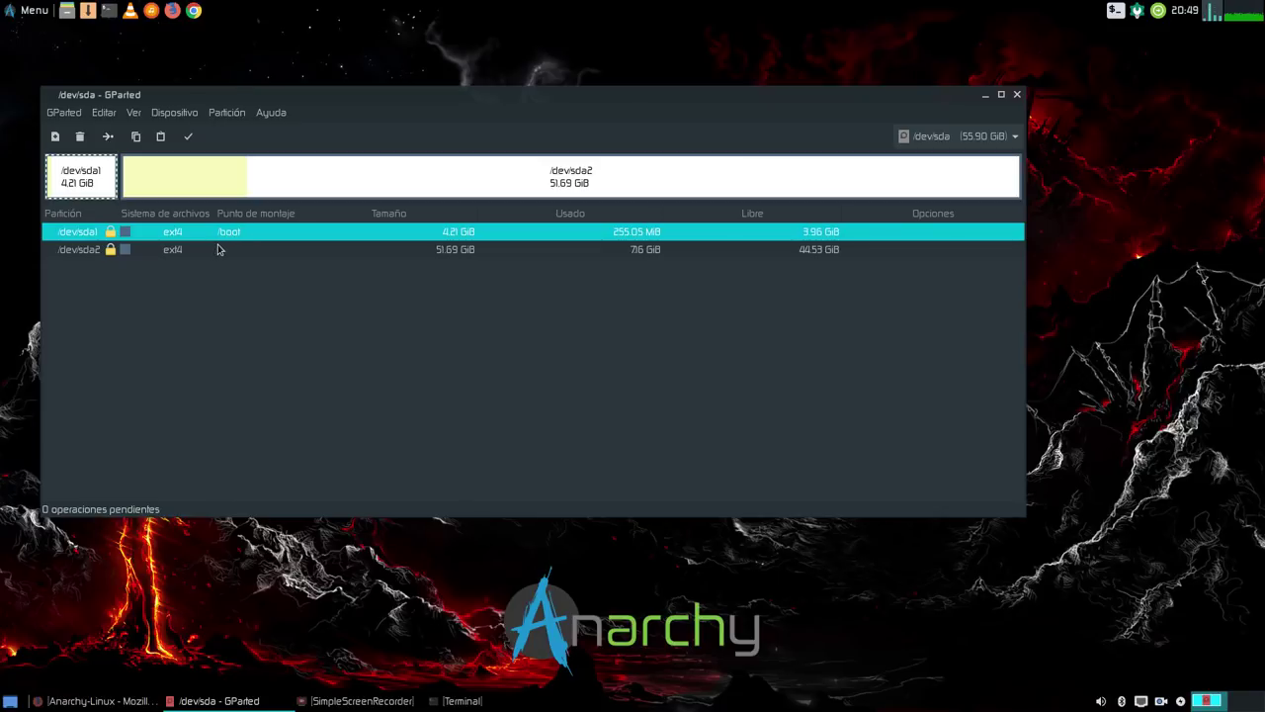
pyautogui.click(212, 249)
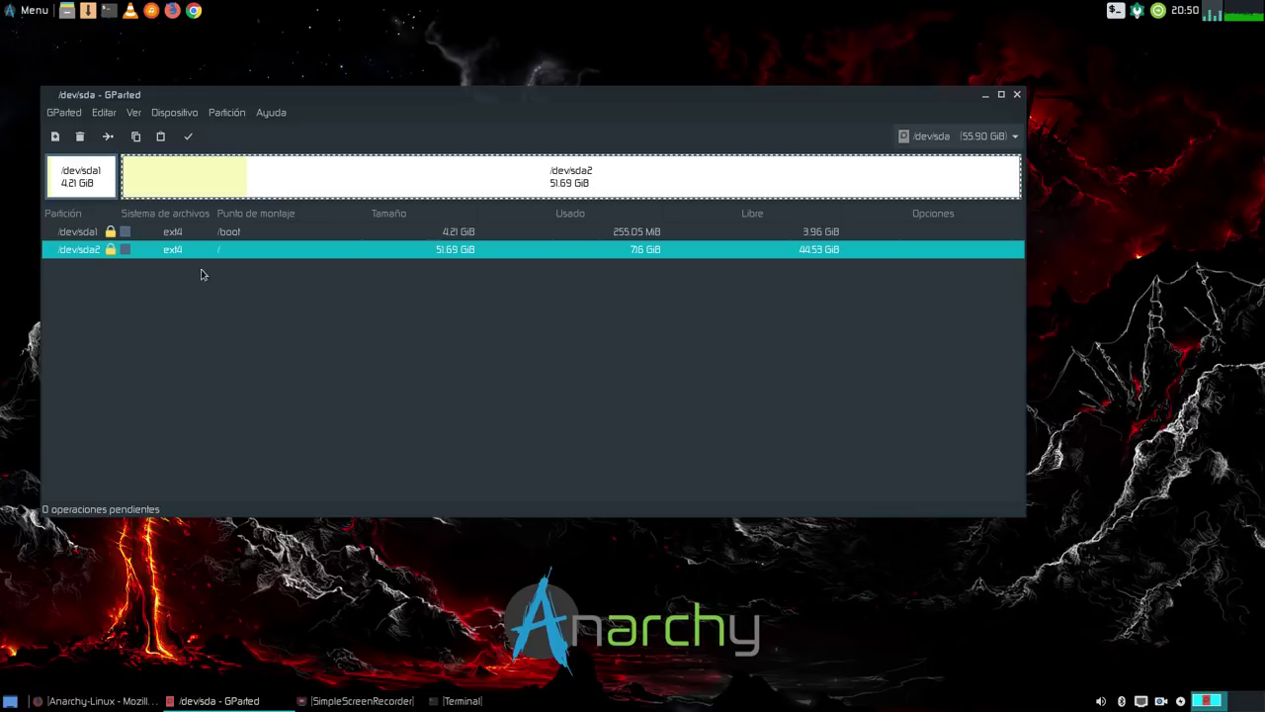
pyautogui.click(229, 235)
pyautogui.click(223, 255)
# Step: Switch to the /dev/sdb disk and examine the data partition sdb1 and the swap partition sdb2
pyautogui.click(934, 136)
pyautogui.click(934, 156)
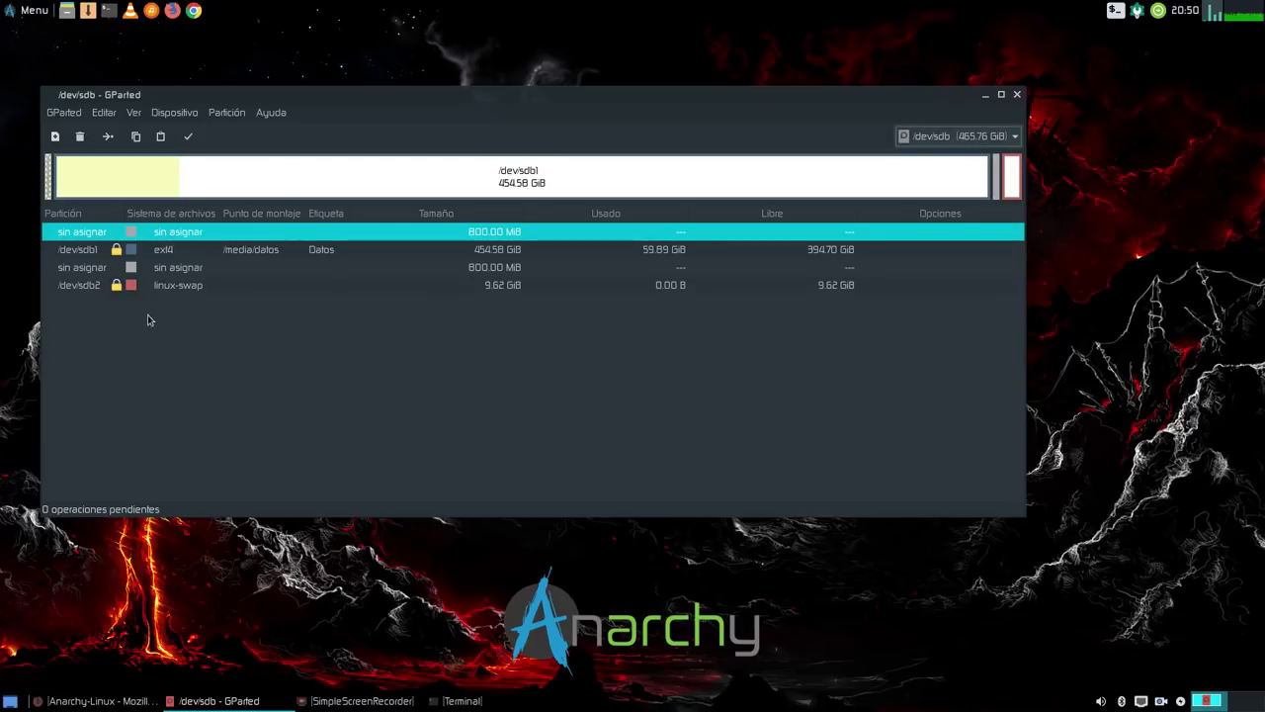
pyautogui.click(261, 253)
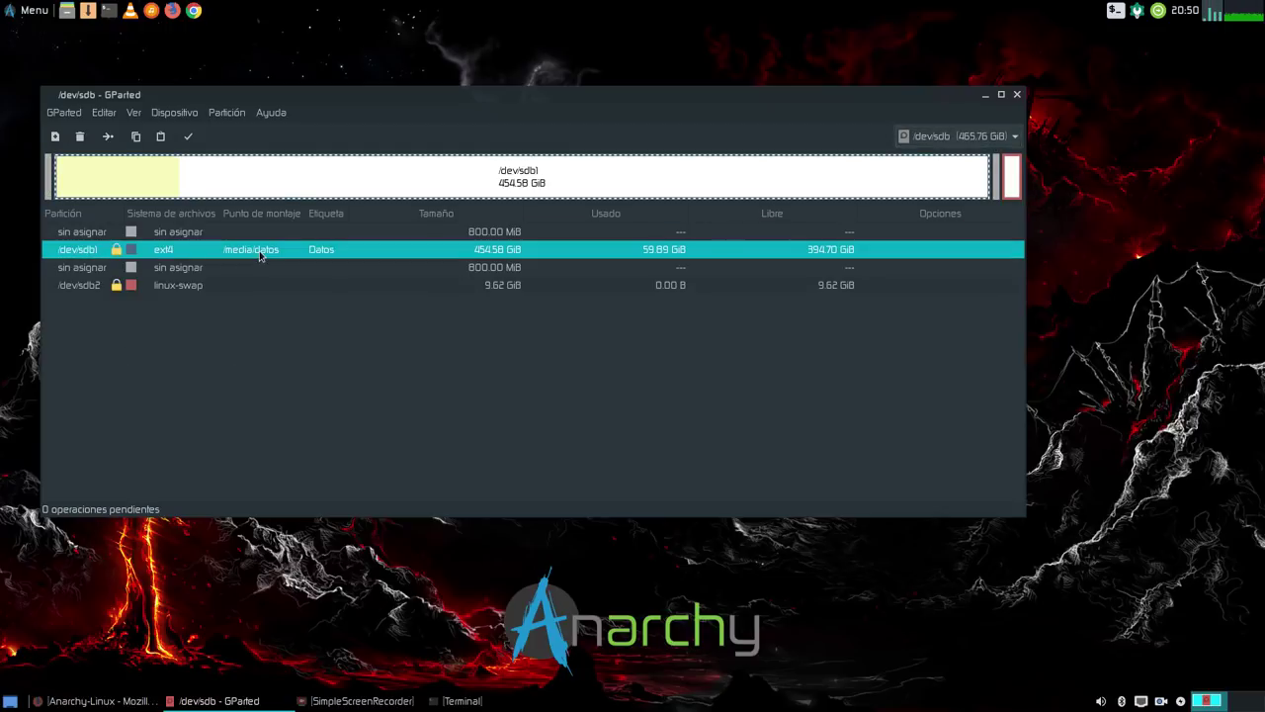
pyautogui.click(203, 287)
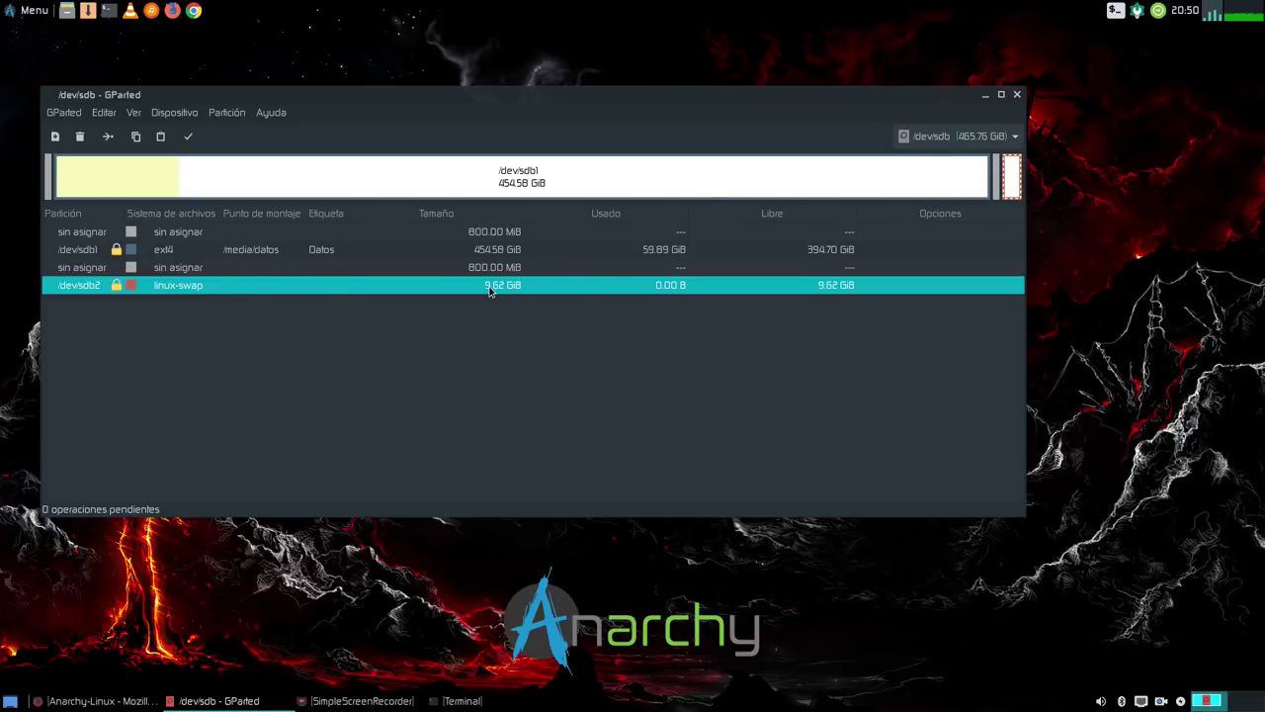
# Step: Copy the UUID of the swap partition /dev/sdb2 from its partition information and close the information dialog
pyautogui.rightClick(244, 289)
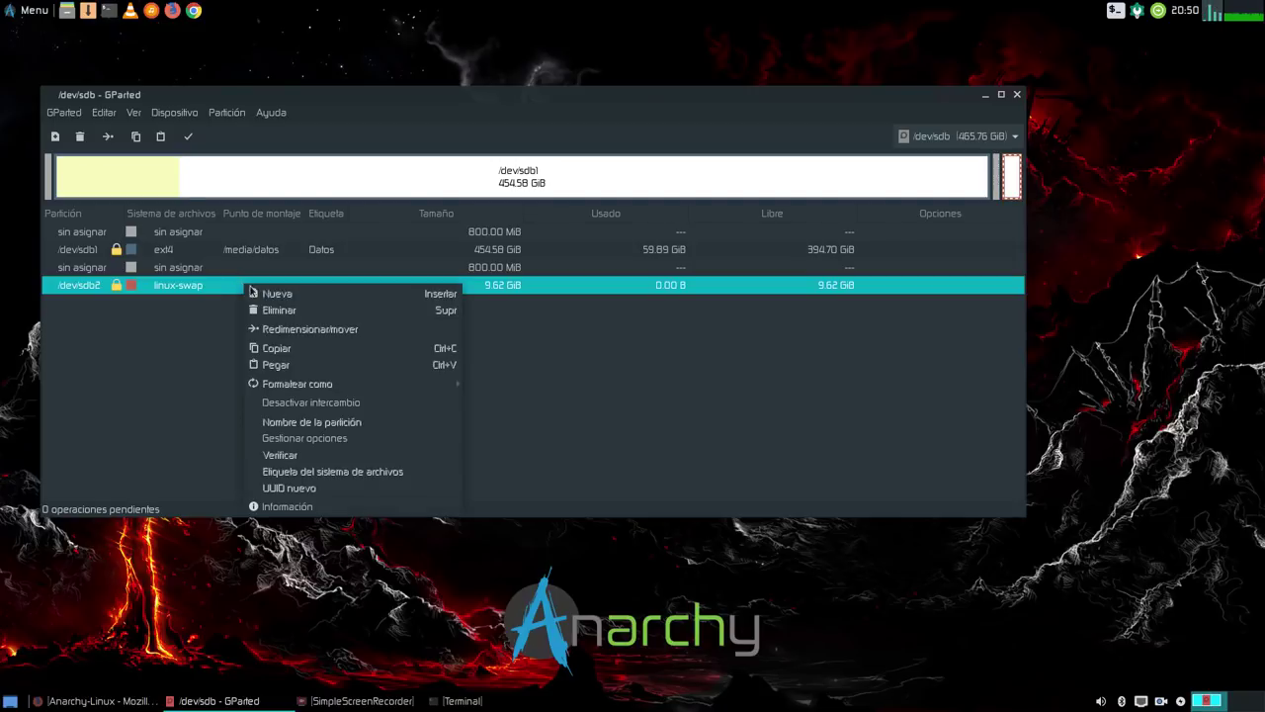
pyautogui.click(319, 506)
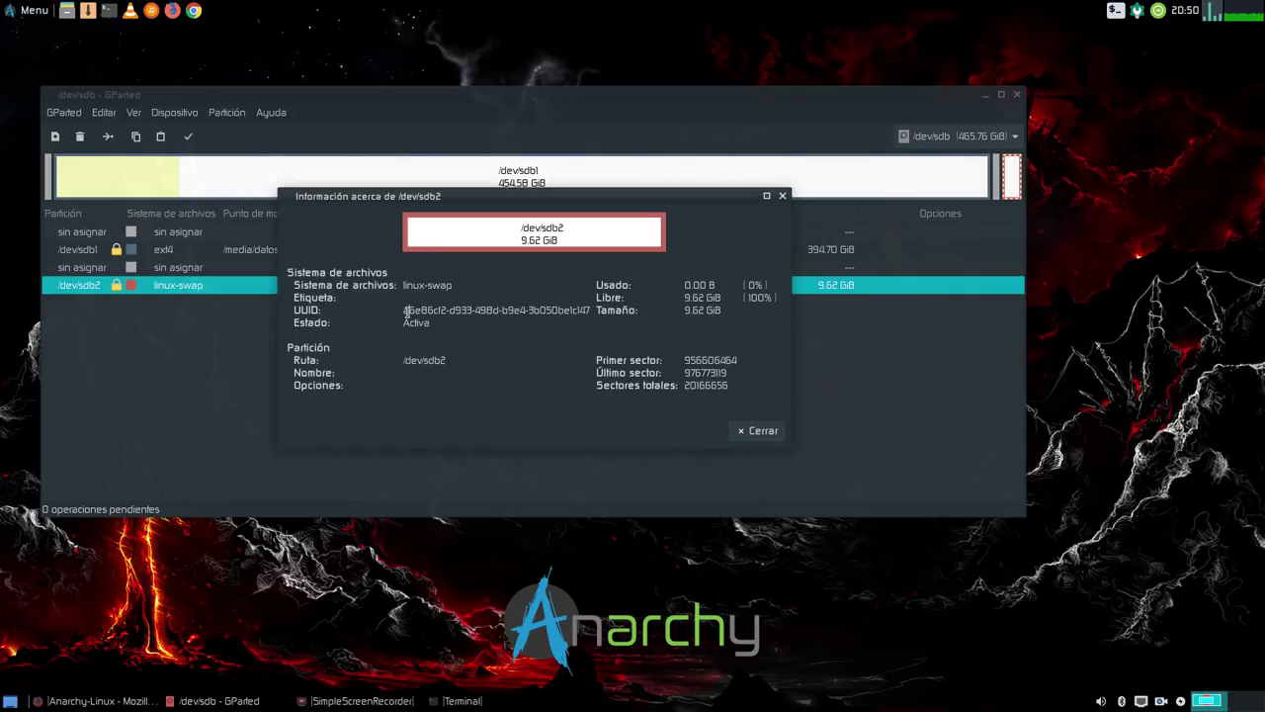
pyautogui.moveTo(403, 312); pyautogui.dragTo(591, 316)
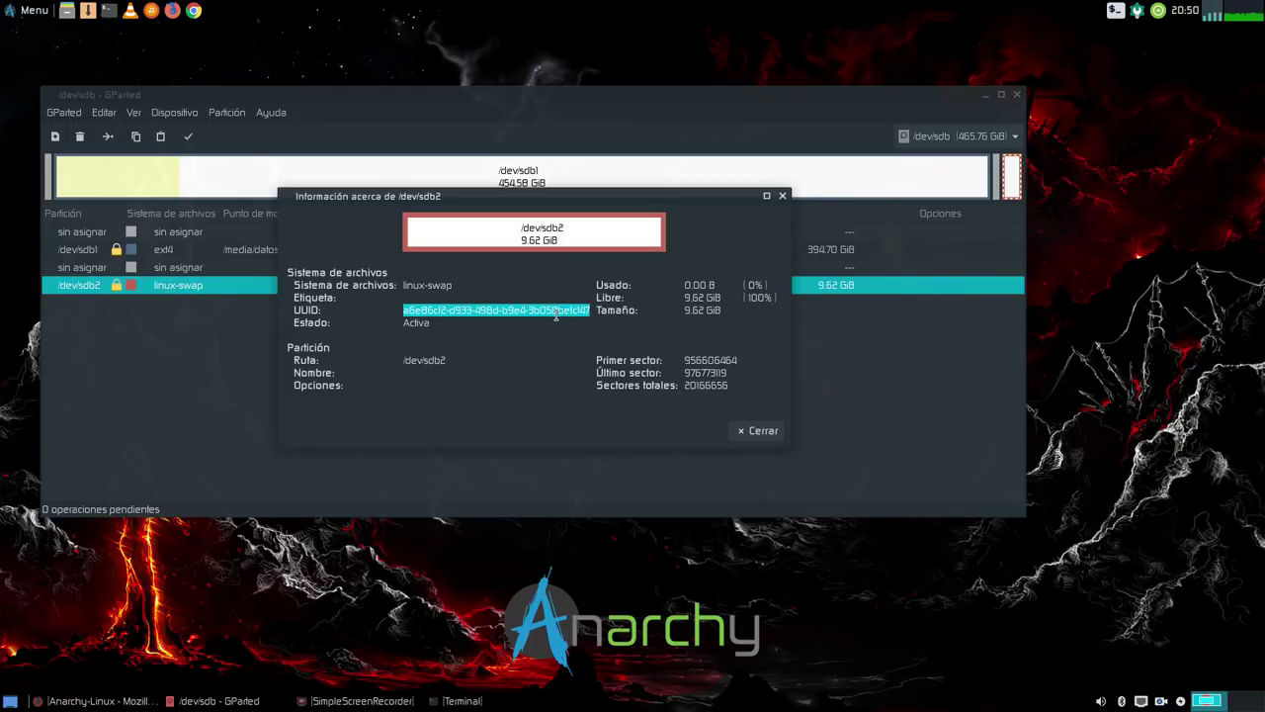
pyautogui.rightClick(458, 310)
pyautogui.click(524, 336)
pyautogui.click(759, 430)
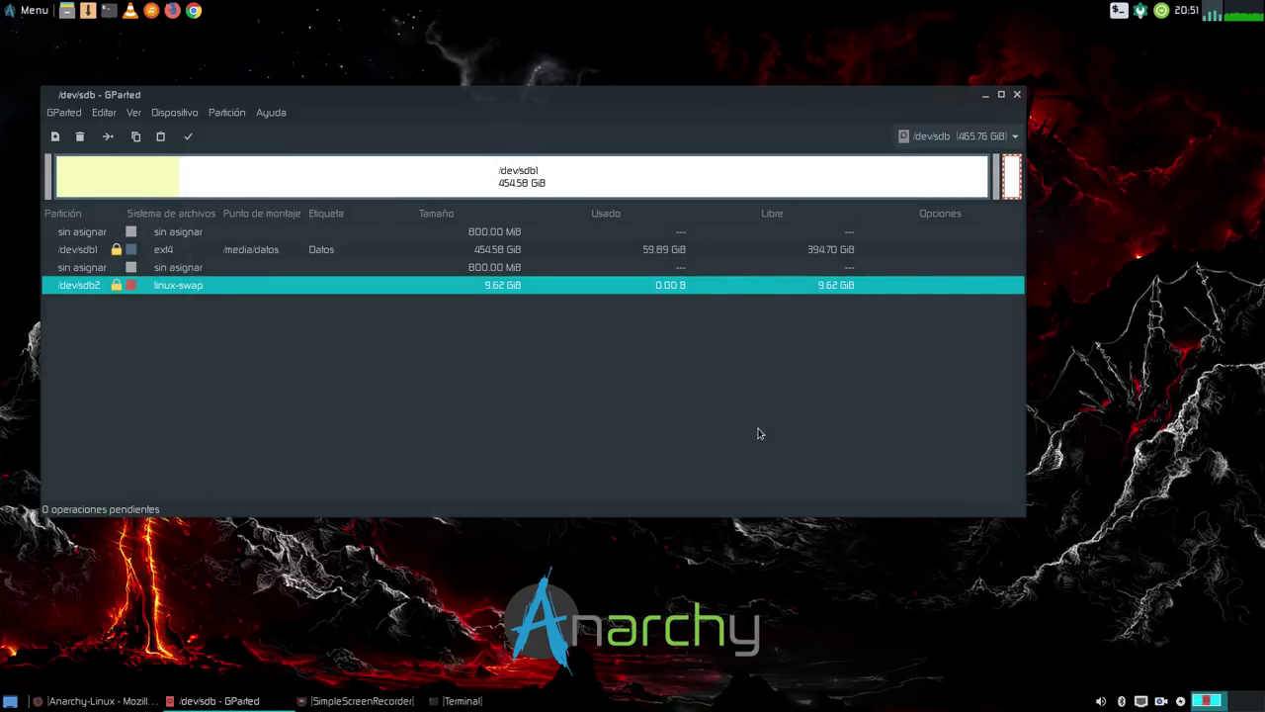
# Step: Minimize GParted, return to the terminal and open /etc/fstab in Mousepad with sudo, entering the sudo password
pyautogui.click(985, 94)
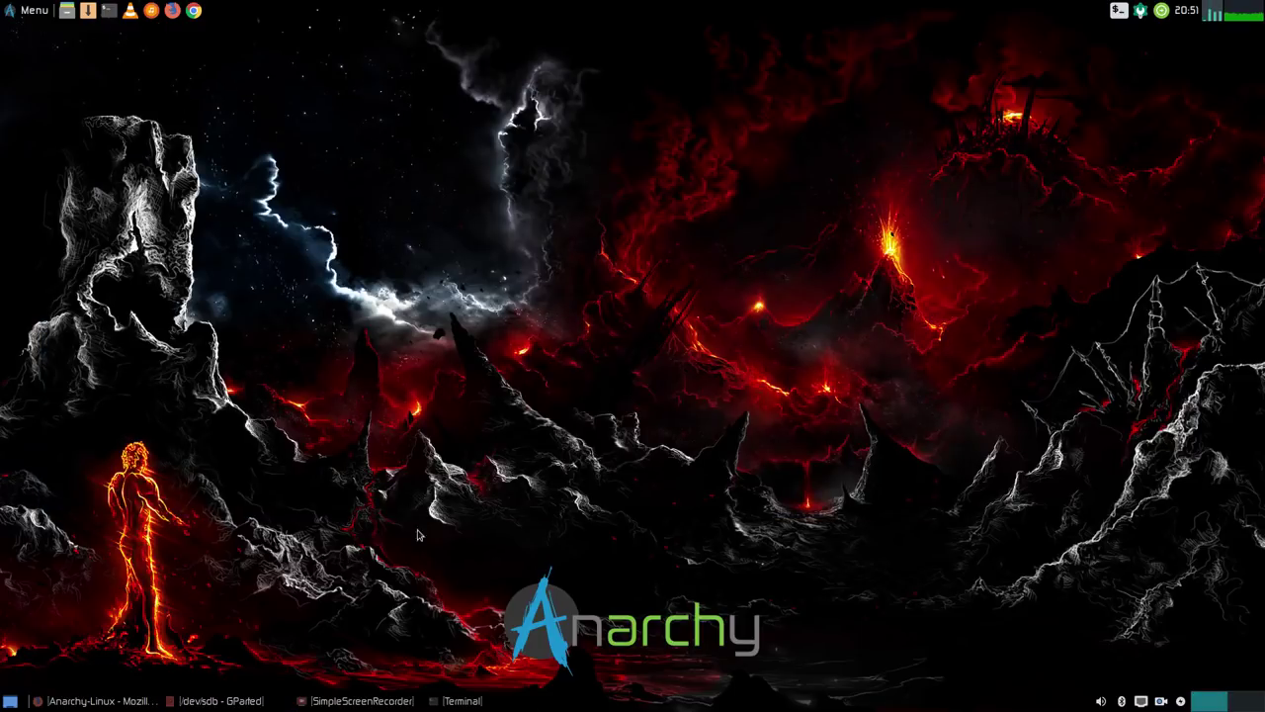
pyautogui.click(460, 700)
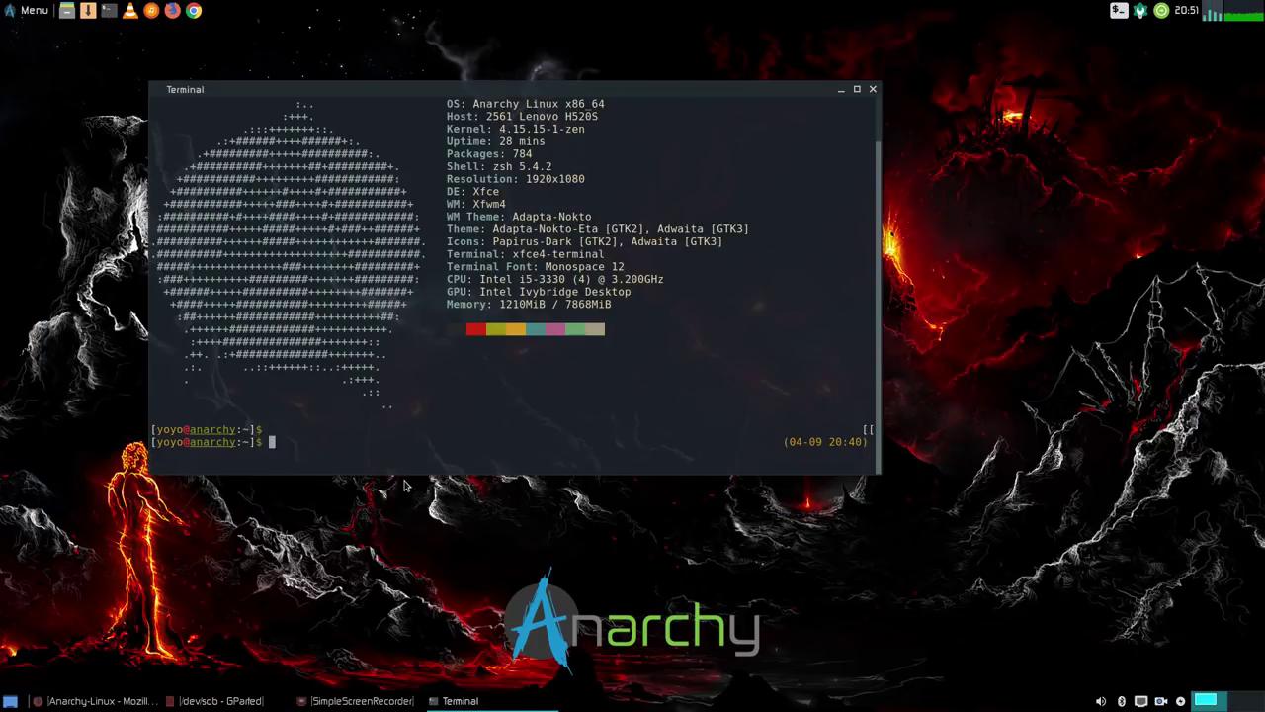
pyautogui.write('sudo mousepad /etc')
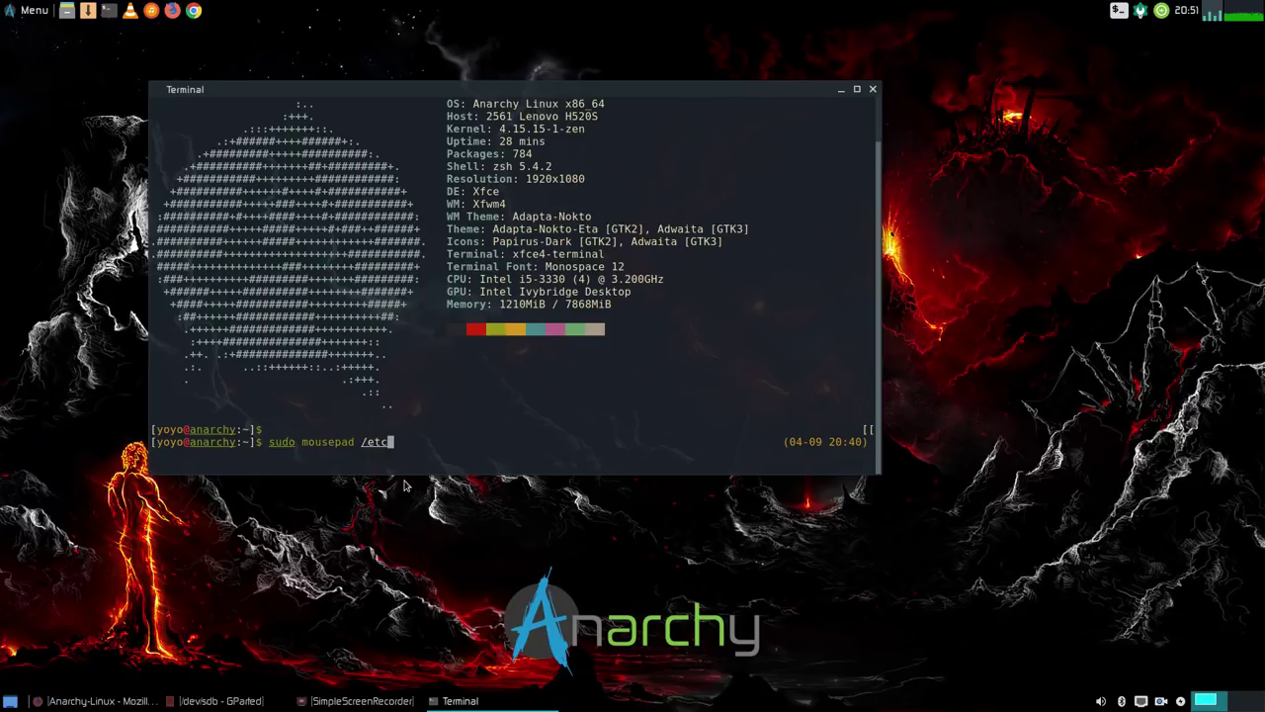
pyautogui.write('/fstab')
pyautogui.press('Return')
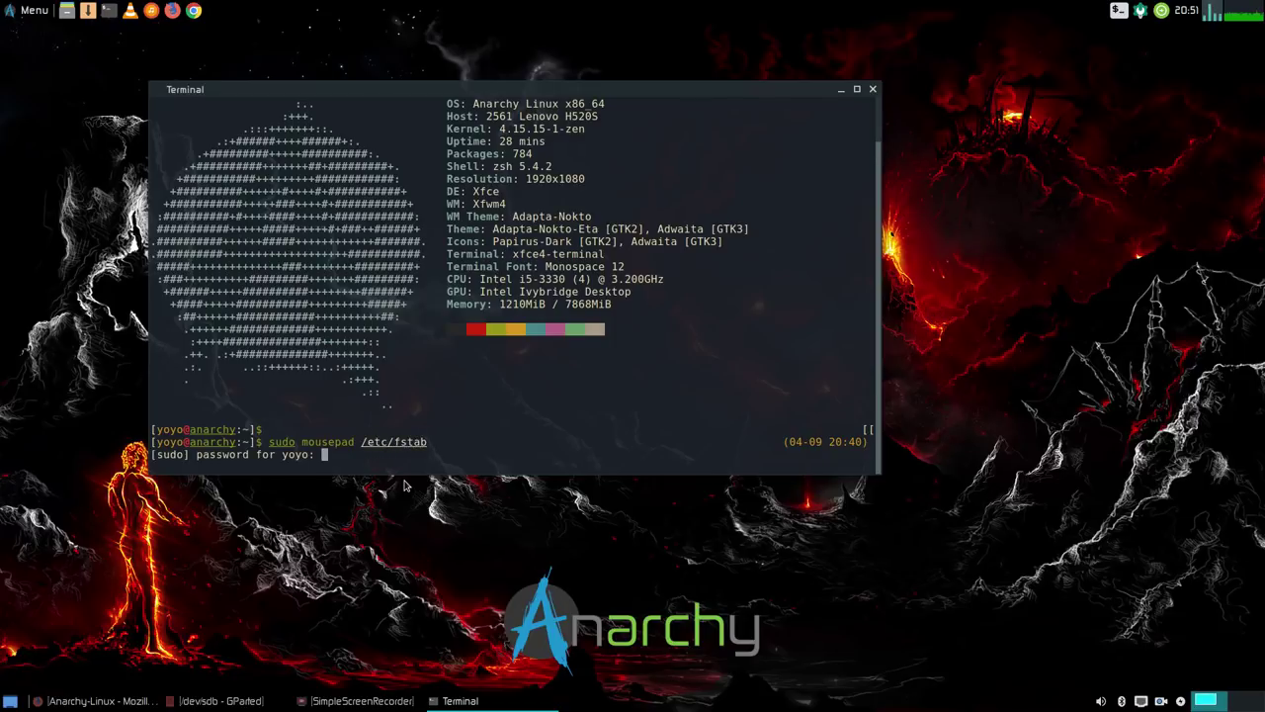
pyautogui.press('Return')
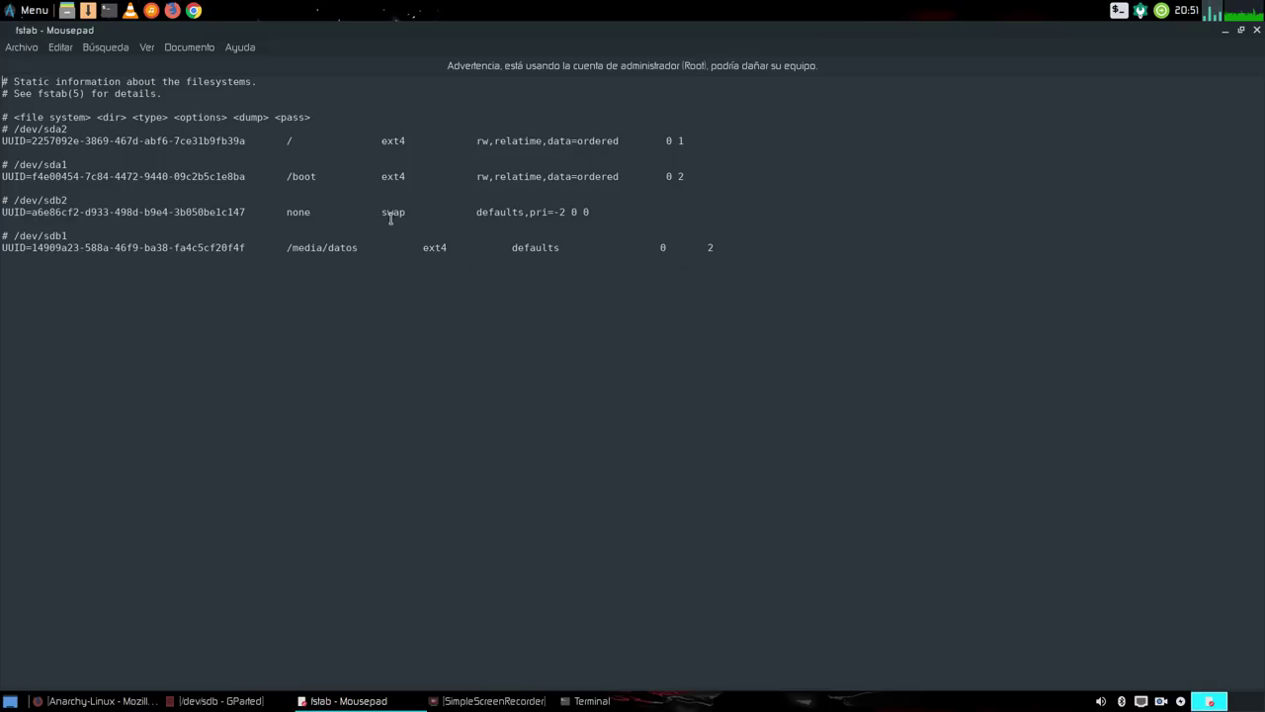
# Step: Examine the /dev/sdb2 swap entry in fstab, highlighting its device comment and its UUID
pyautogui.moveTo(243, 211); pyautogui.dragTo(4, 200)
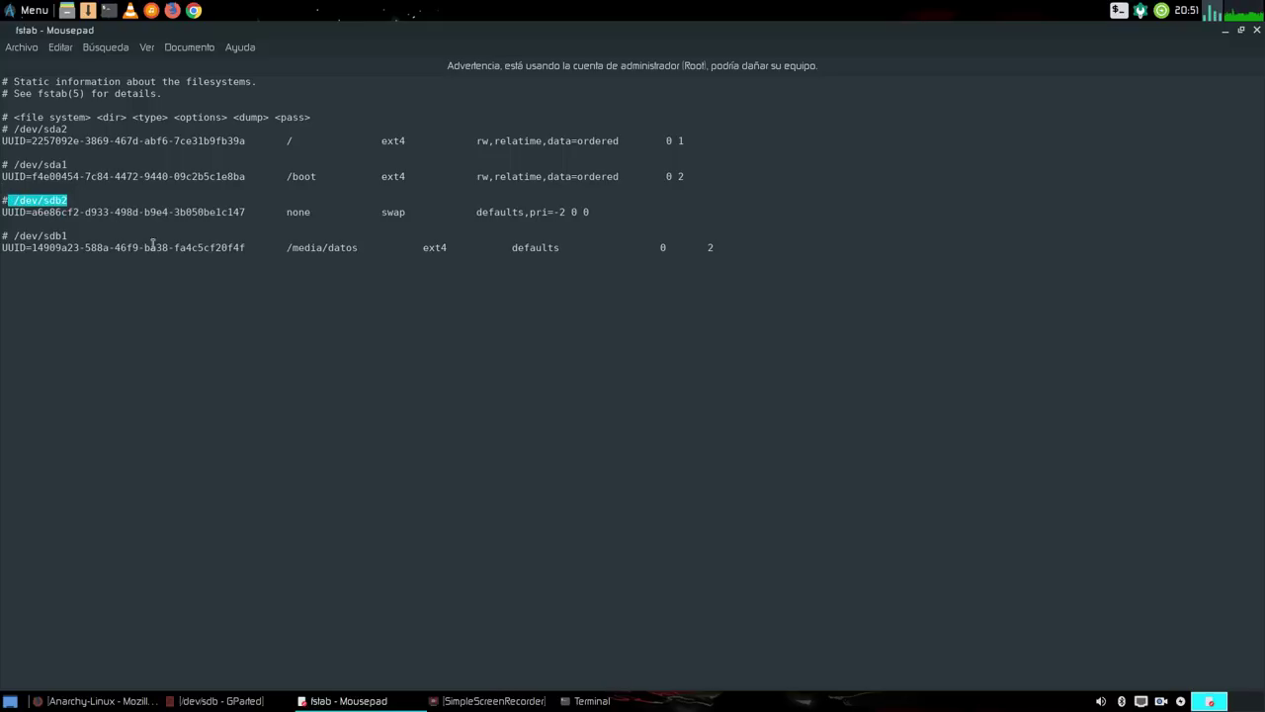
pyautogui.click(201, 230)
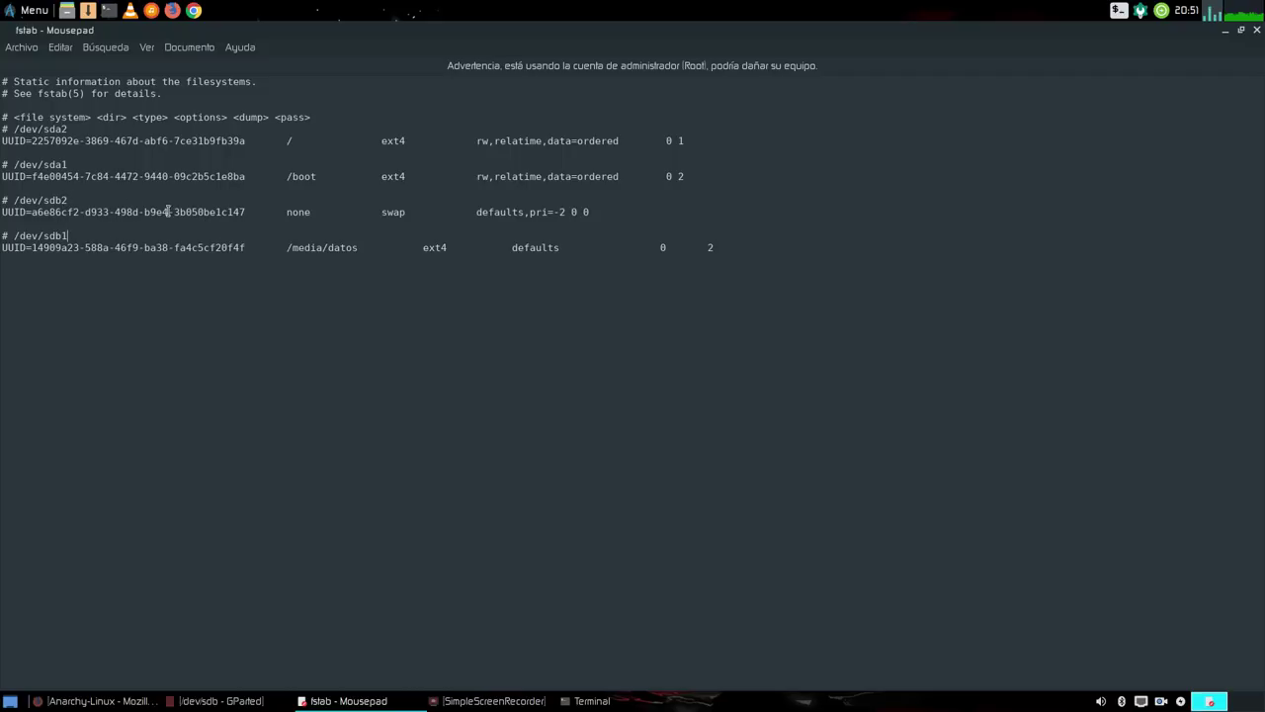
pyautogui.moveTo(246, 211); pyautogui.dragTo(31, 211)
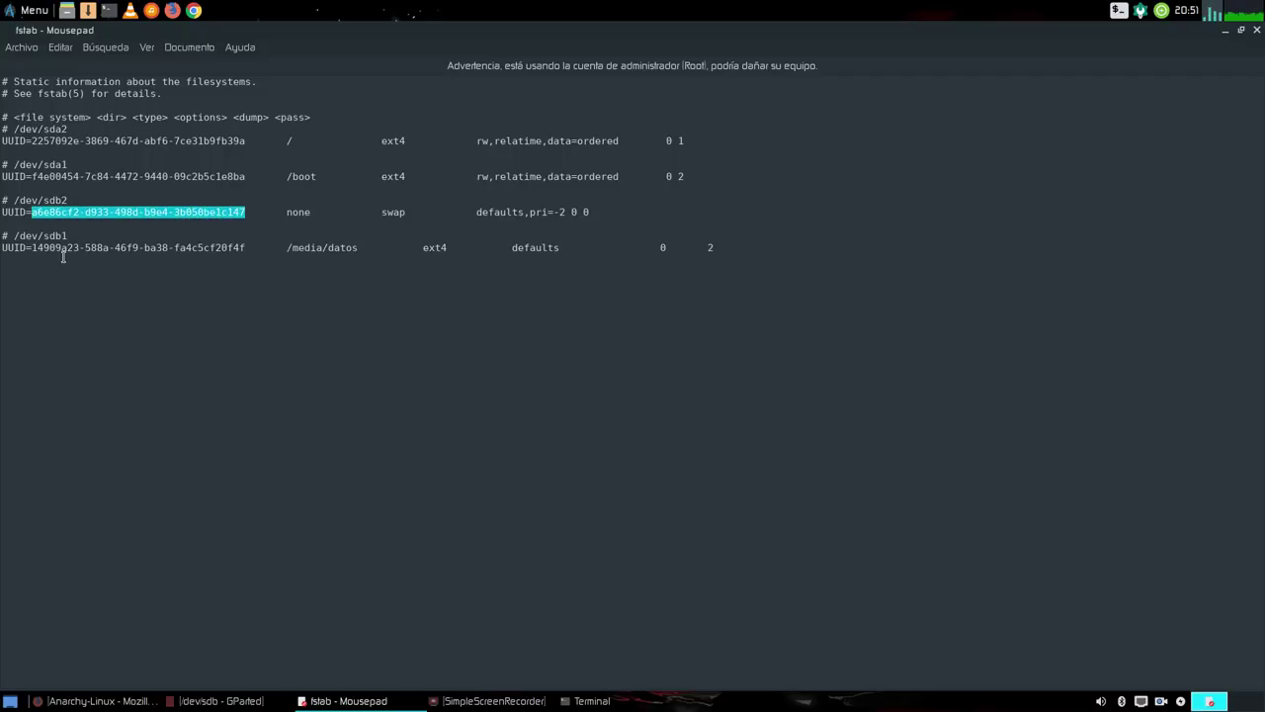
pyautogui.click(172, 340)
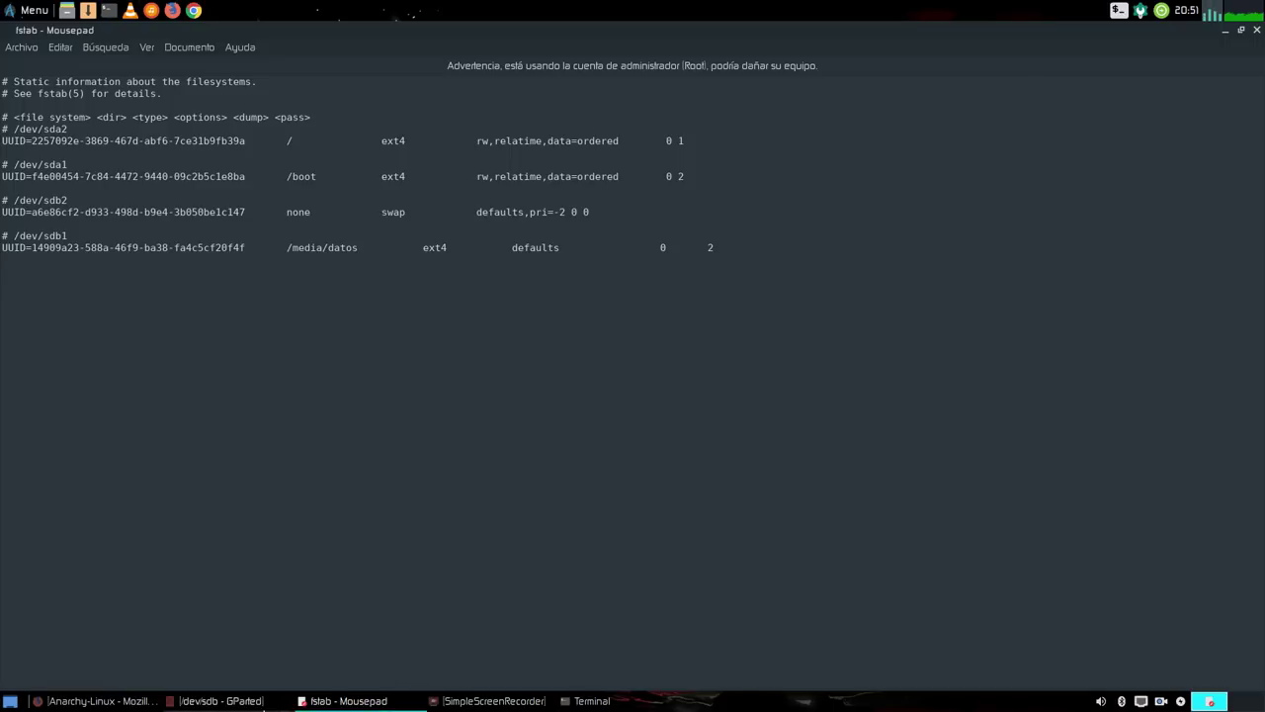
# Step: Return to GParted, highlight the UUID in the information of data partition /dev/sdb1, close the dialog and minimize GParted
pyautogui.click(219, 701)
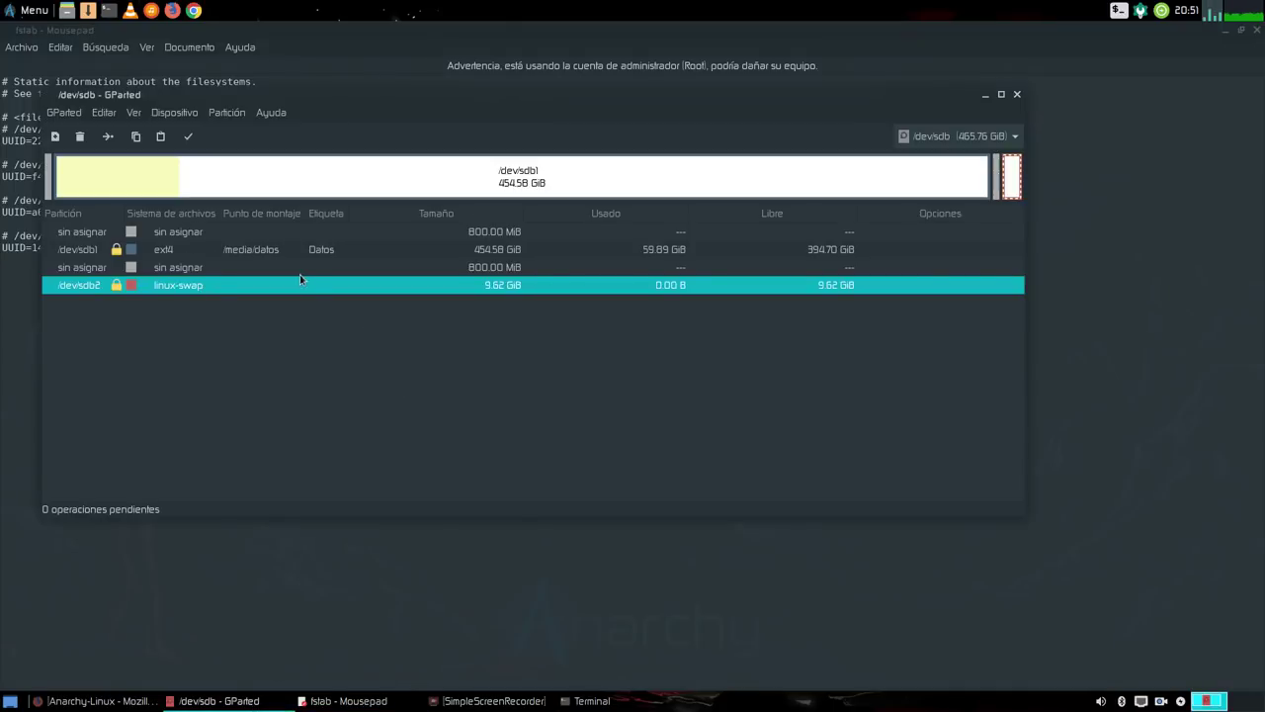
pyautogui.click(257, 256)
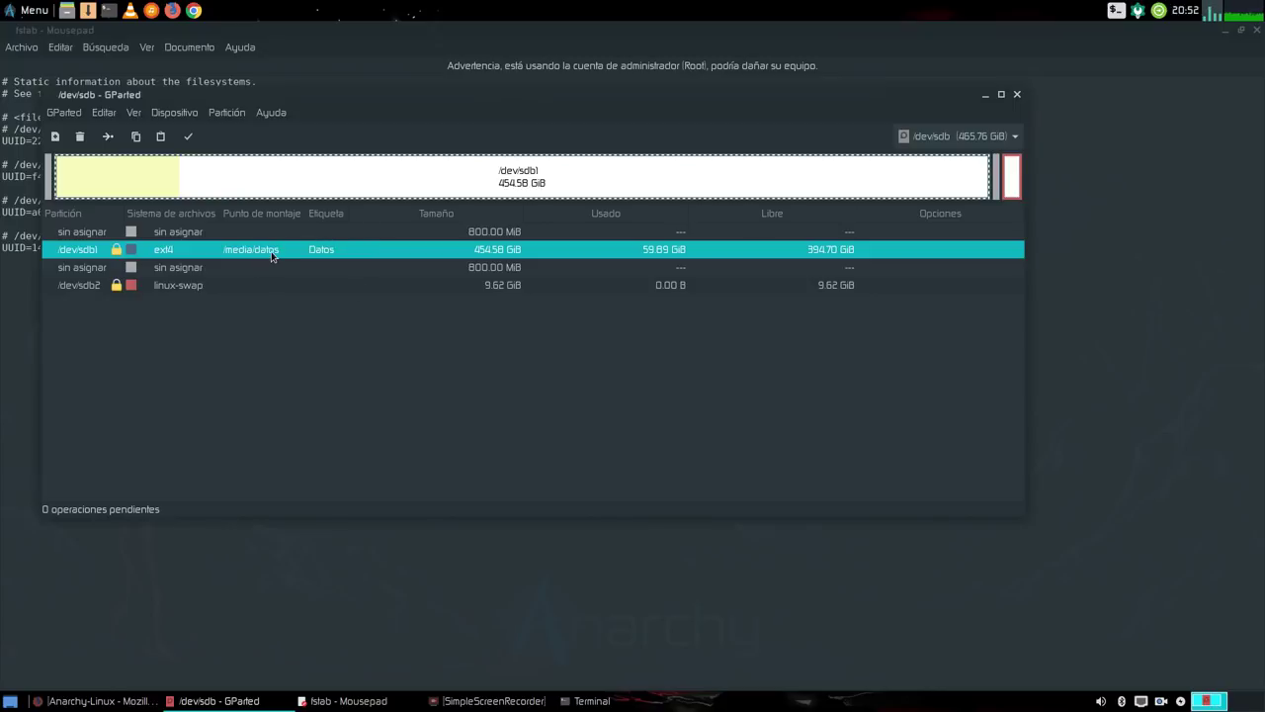
pyautogui.rightClick(272, 256)
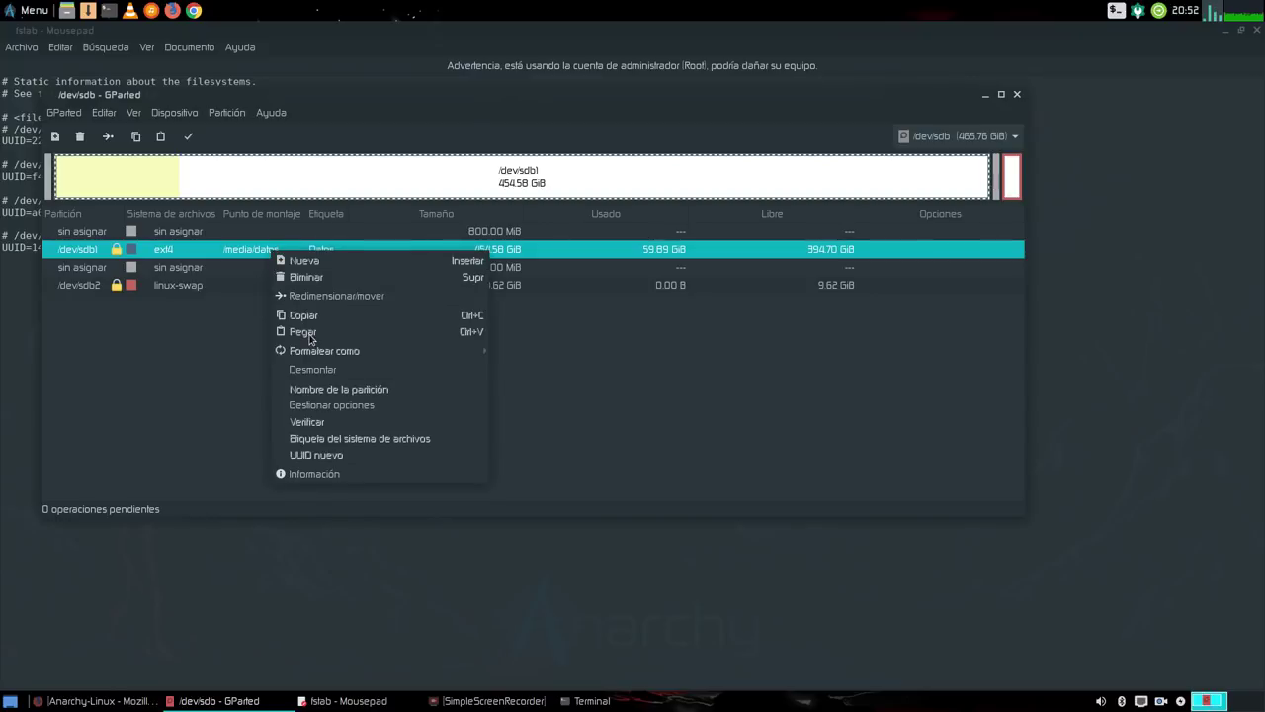
pyautogui.click(334, 473)
pyautogui.moveTo(411, 310); pyautogui.dragTo(587, 310)
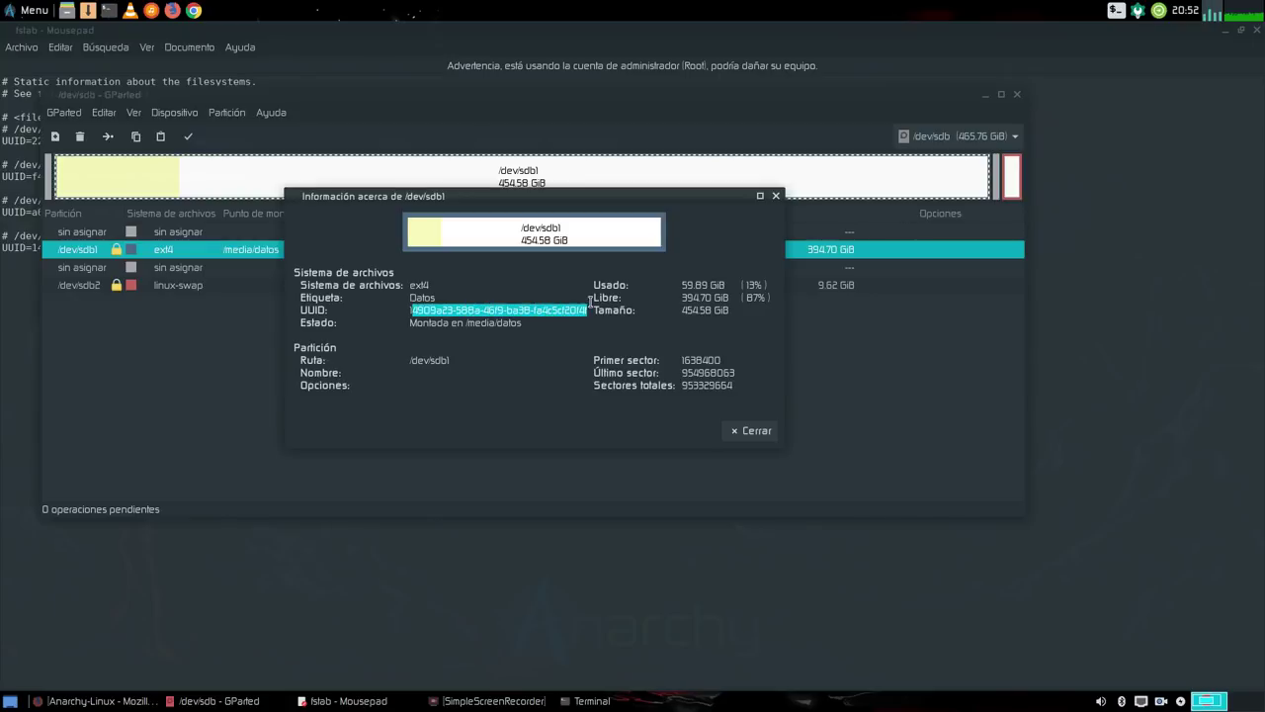
pyautogui.click(751, 430)
pyautogui.click(986, 95)
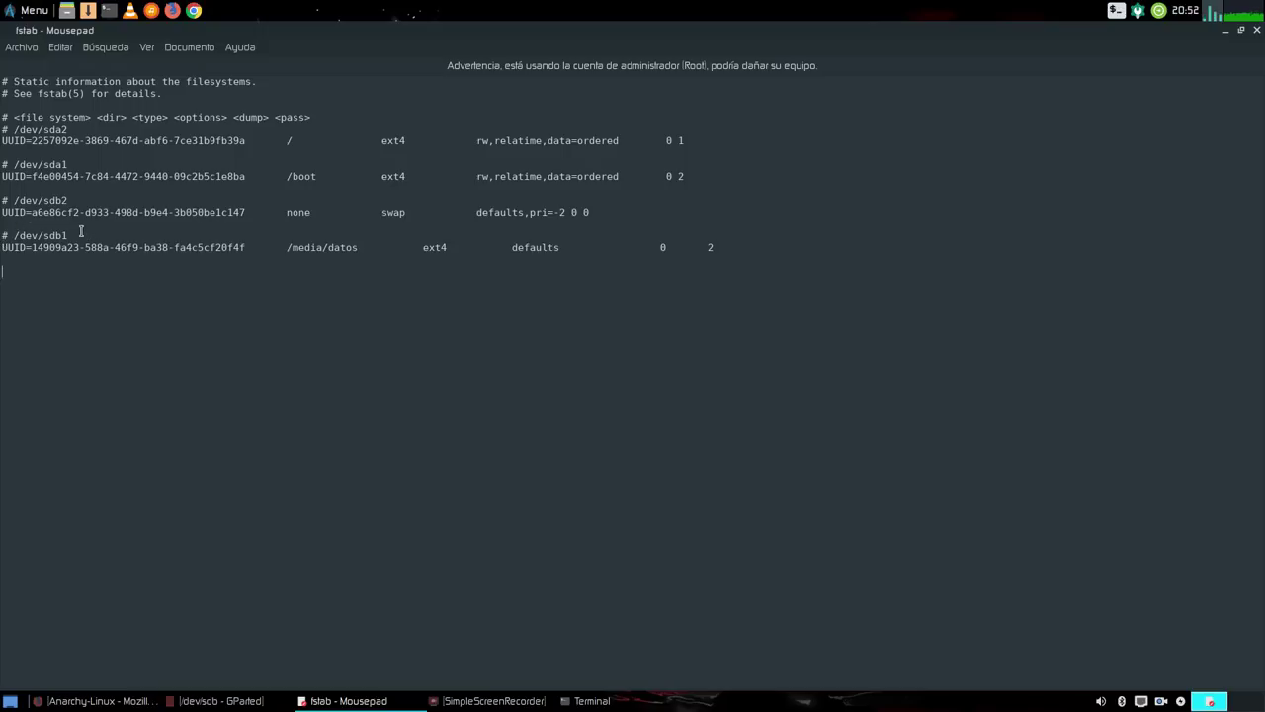
# Step: Examine the /dev/sdb1 entry in fstab, highlighting its device comment, UUID, mount point with file system type, and final dump and pass fields
pyautogui.moveTo(2, 235); pyautogui.dragTo(77, 233)
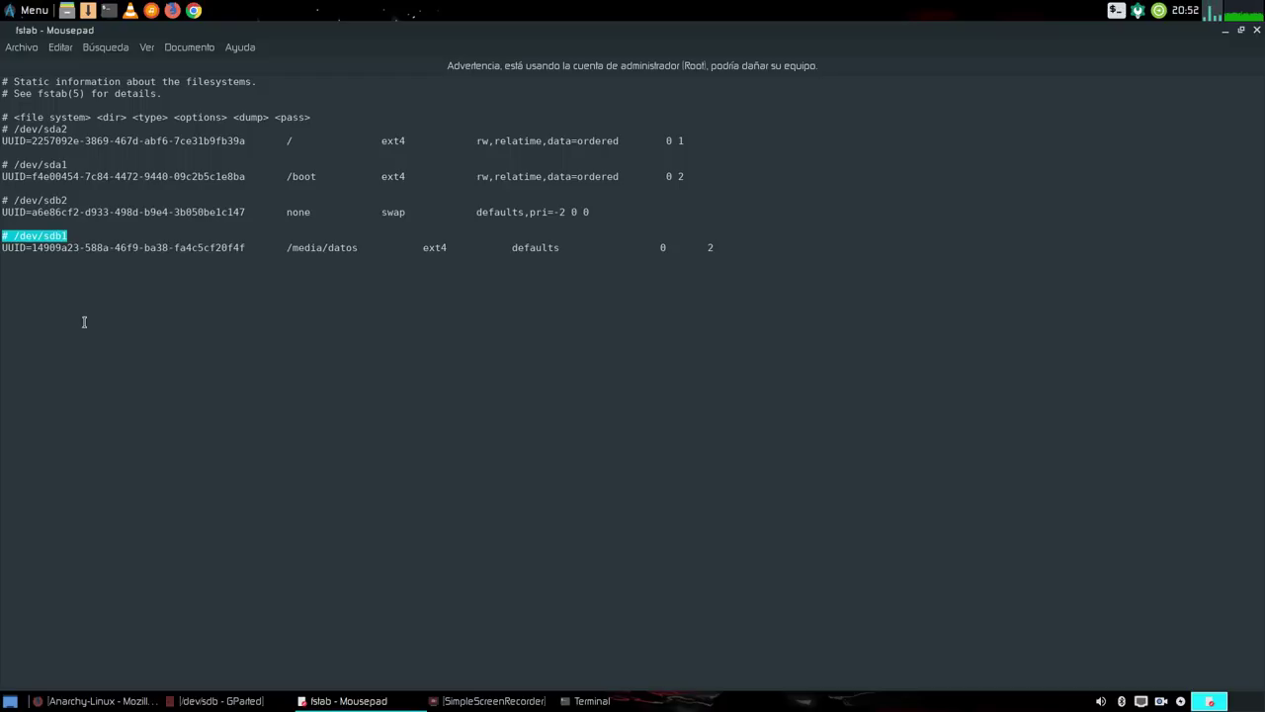
pyautogui.click(24, 309)
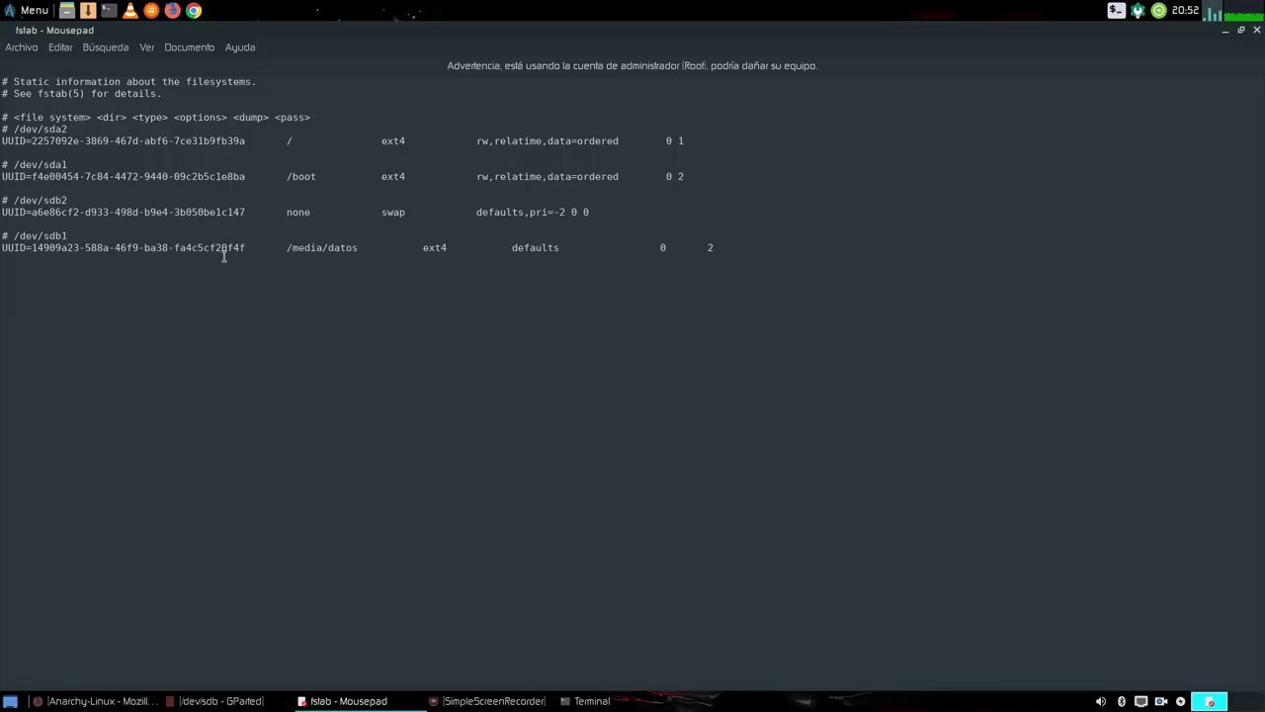
pyautogui.moveTo(245, 248); pyautogui.dragTo(32, 247)
pyautogui.click(280, 290)
pyautogui.moveTo(281, 247); pyautogui.dragTo(446, 247)
pyautogui.click(412, 282)
pyautogui.click(435, 275)
pyautogui.moveTo(642, 247); pyautogui.dragTo(716, 247)
pyautogui.click(701, 291)
# Step: Close the fstab file and minimize the terminal, then bring GParted back and move its window slightly to the right
pyautogui.click(1256, 32)
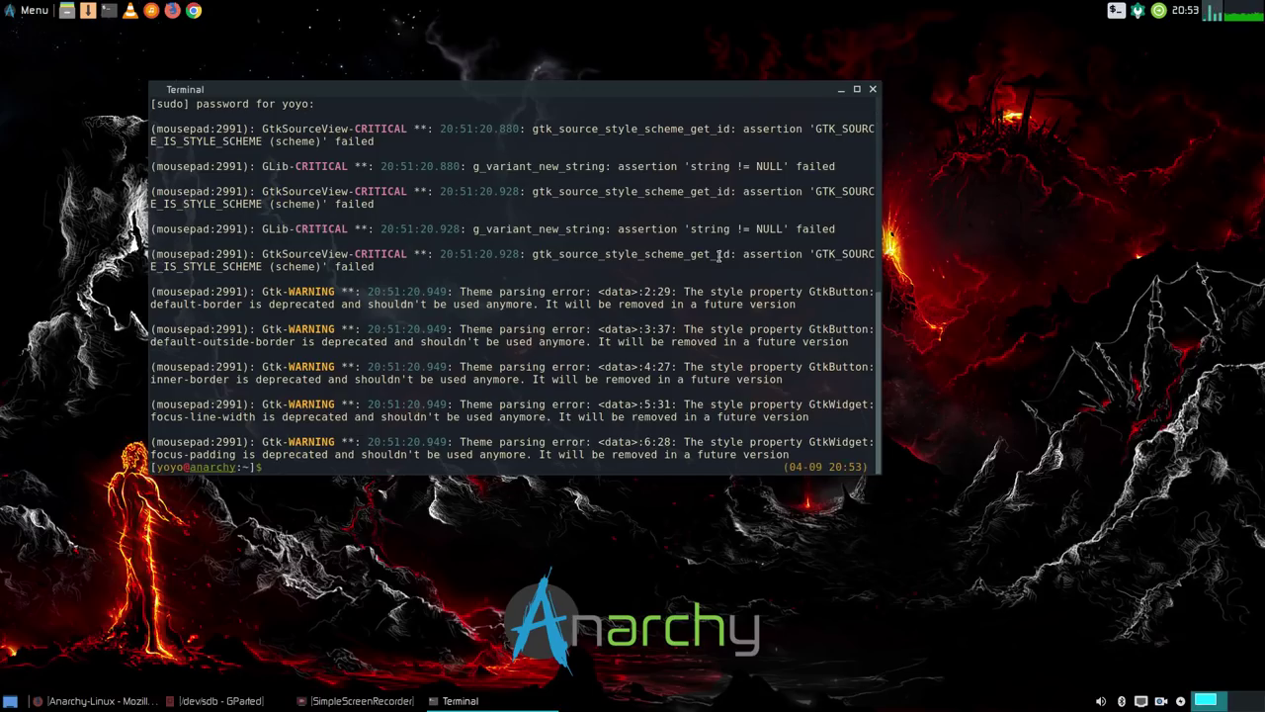
pyautogui.click(840, 90)
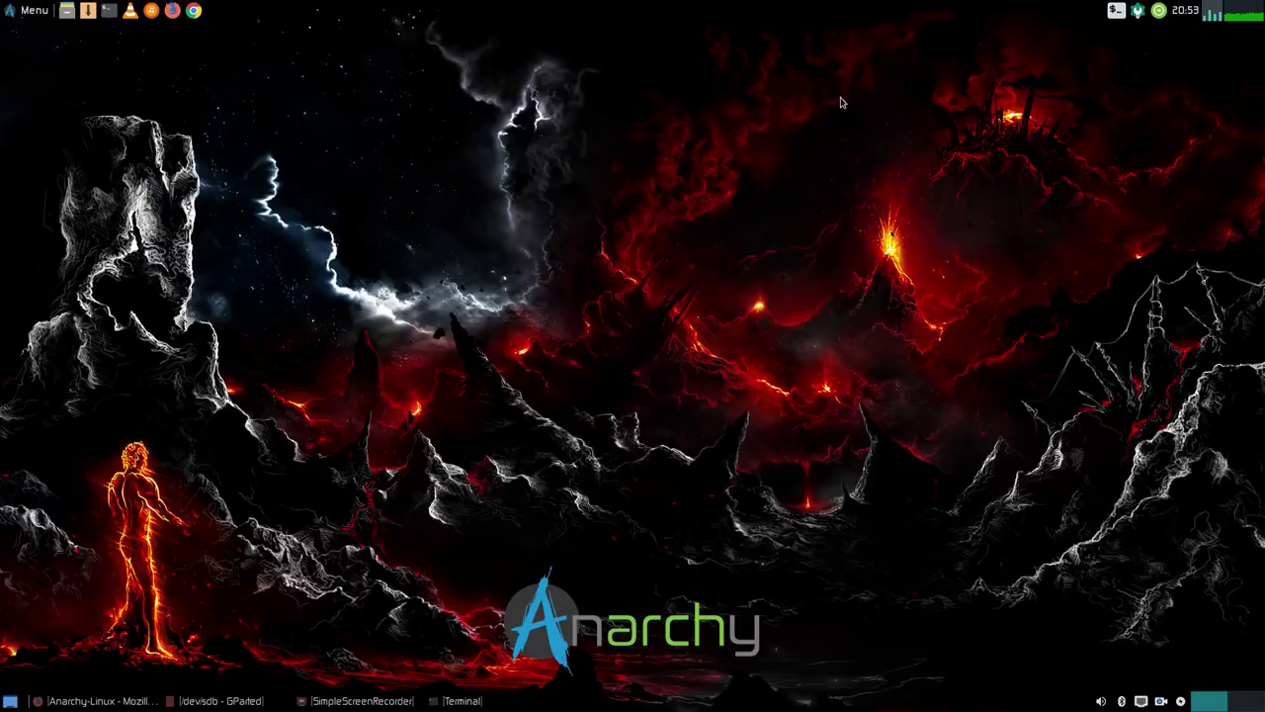
pyautogui.click(219, 700)
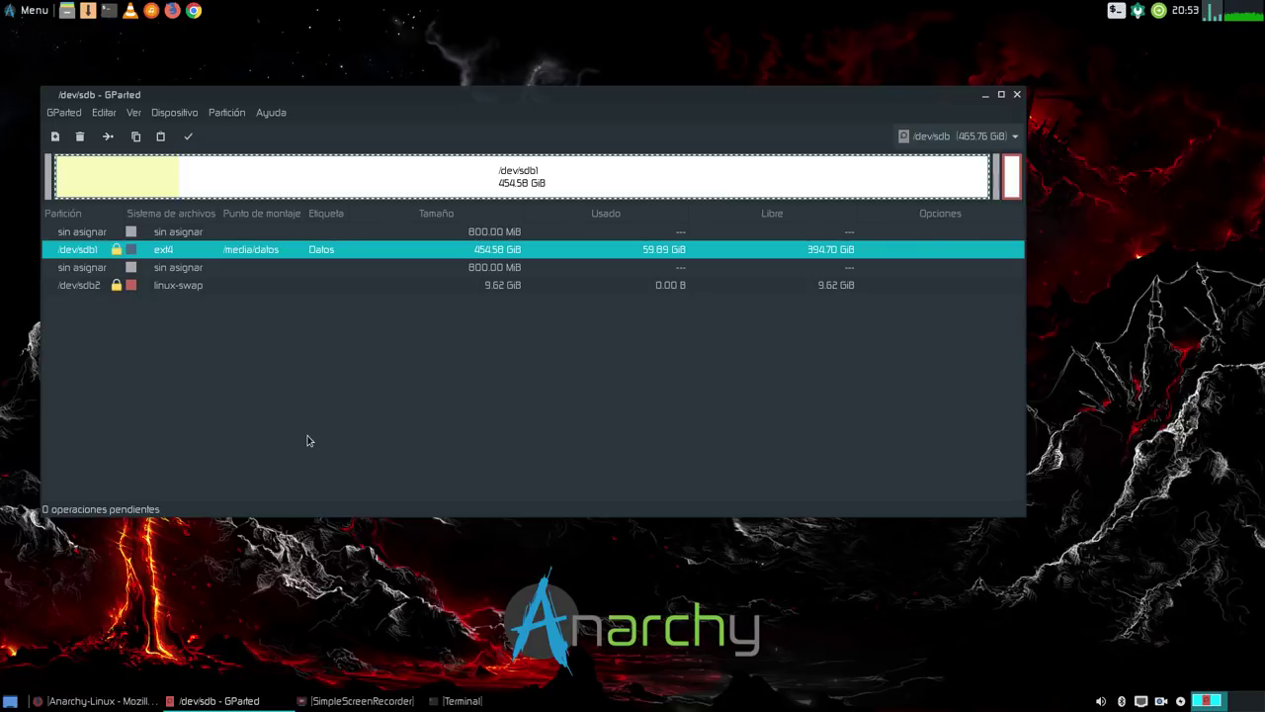
pyautogui.moveTo(504, 98); pyautogui.dragTo(567, 95)
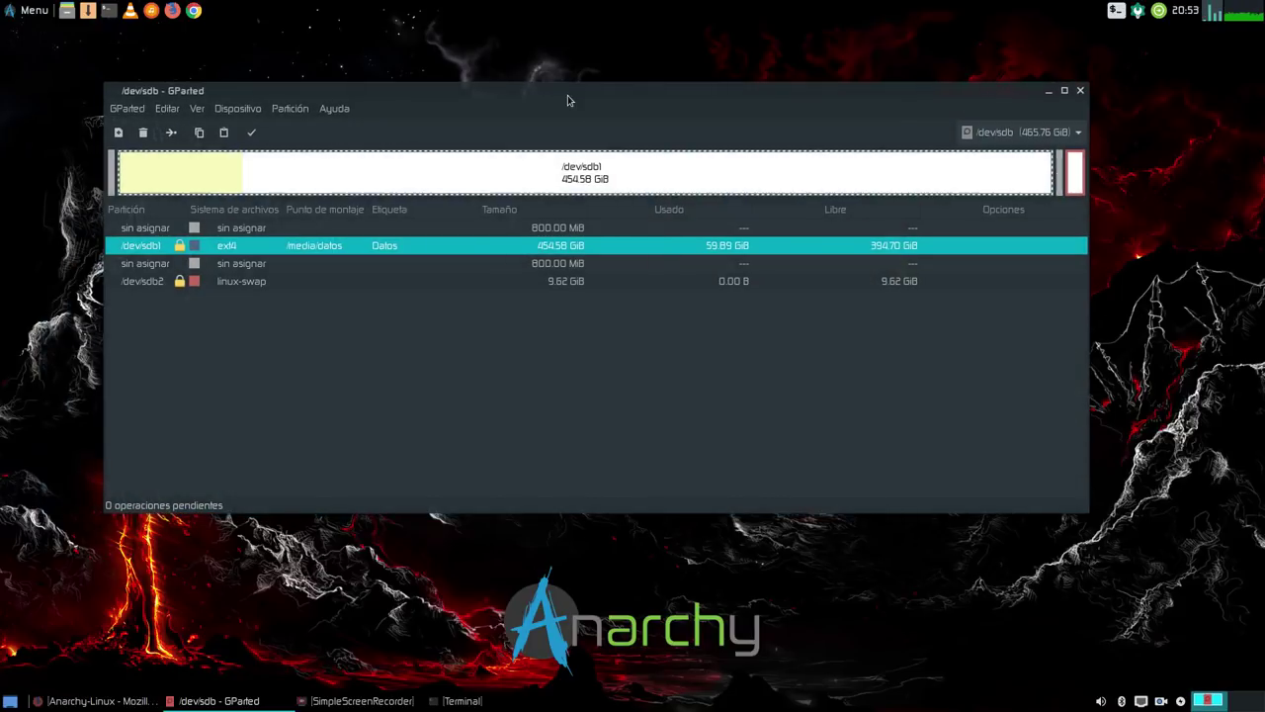